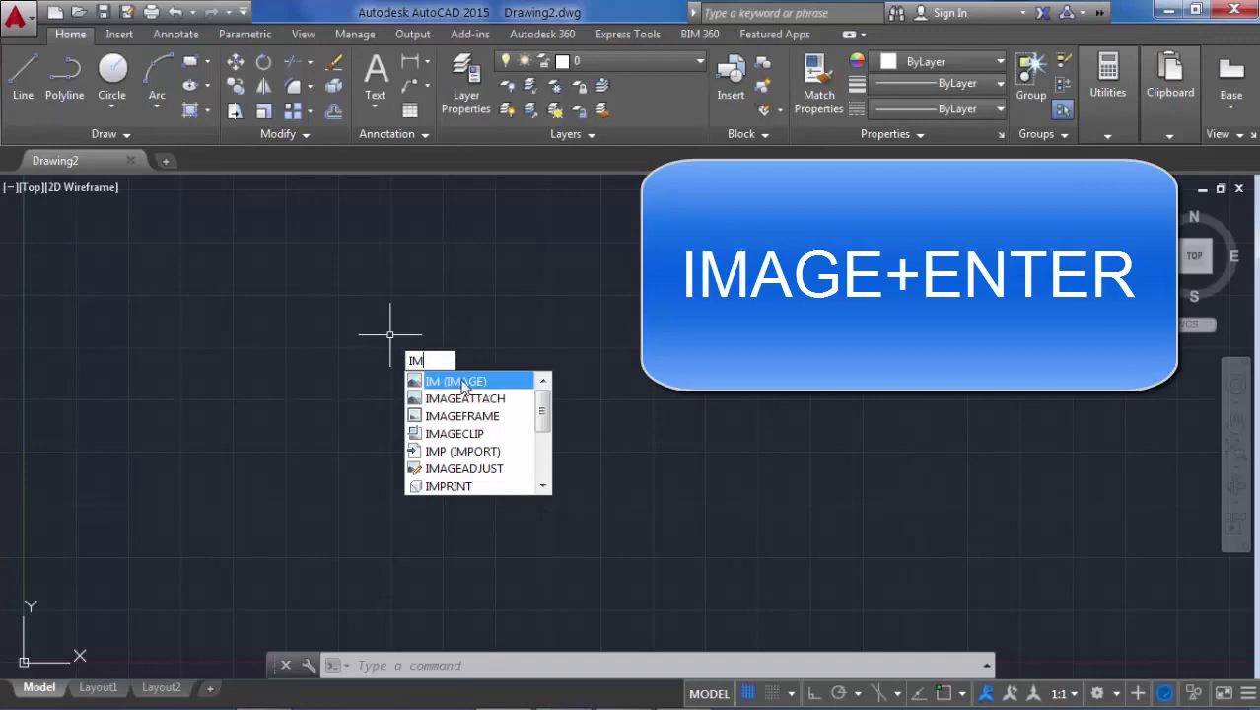
Attach the dolphin wallpaper ComputerDesktopWallpapersCollection728_013 as an image from External References.
key(Return)
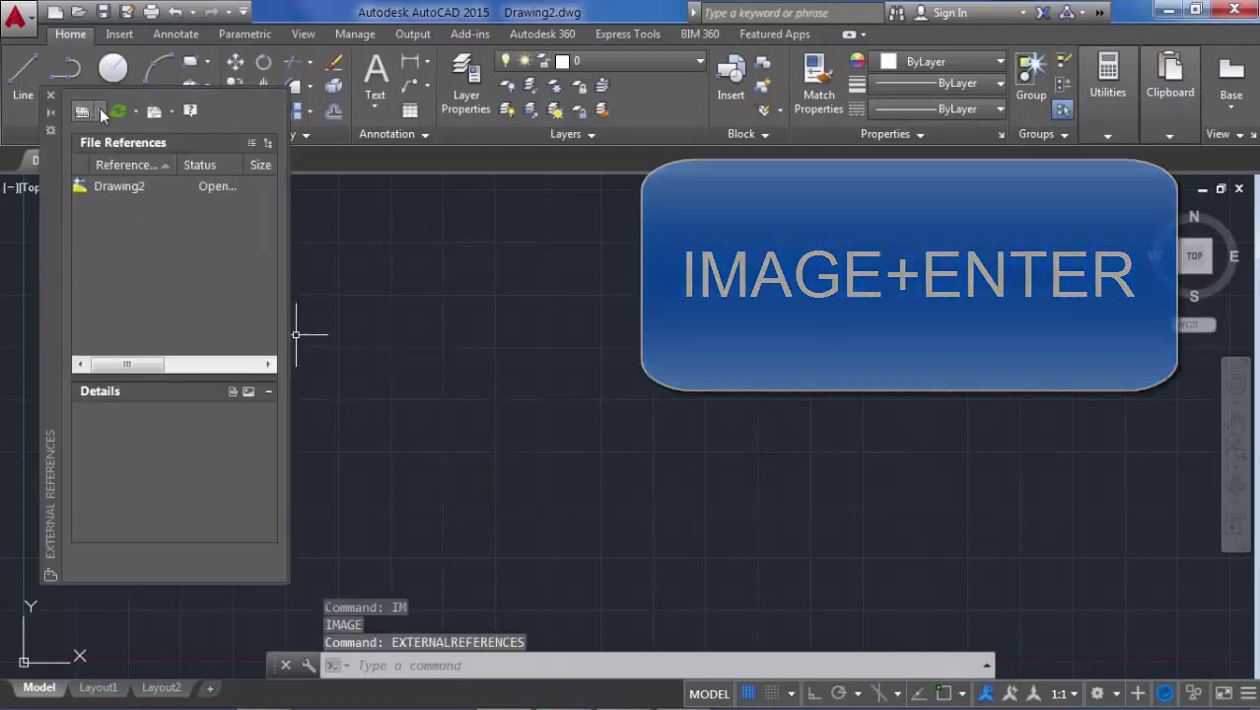
click(100, 110)
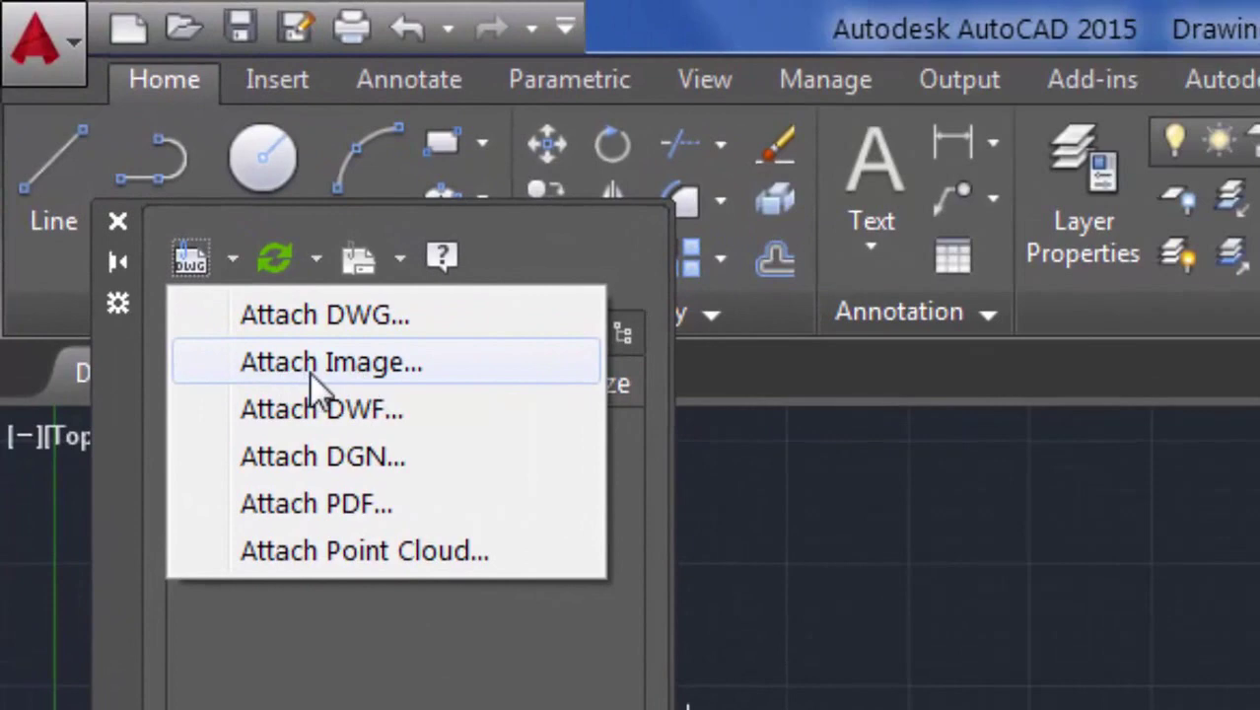
click(311, 373)
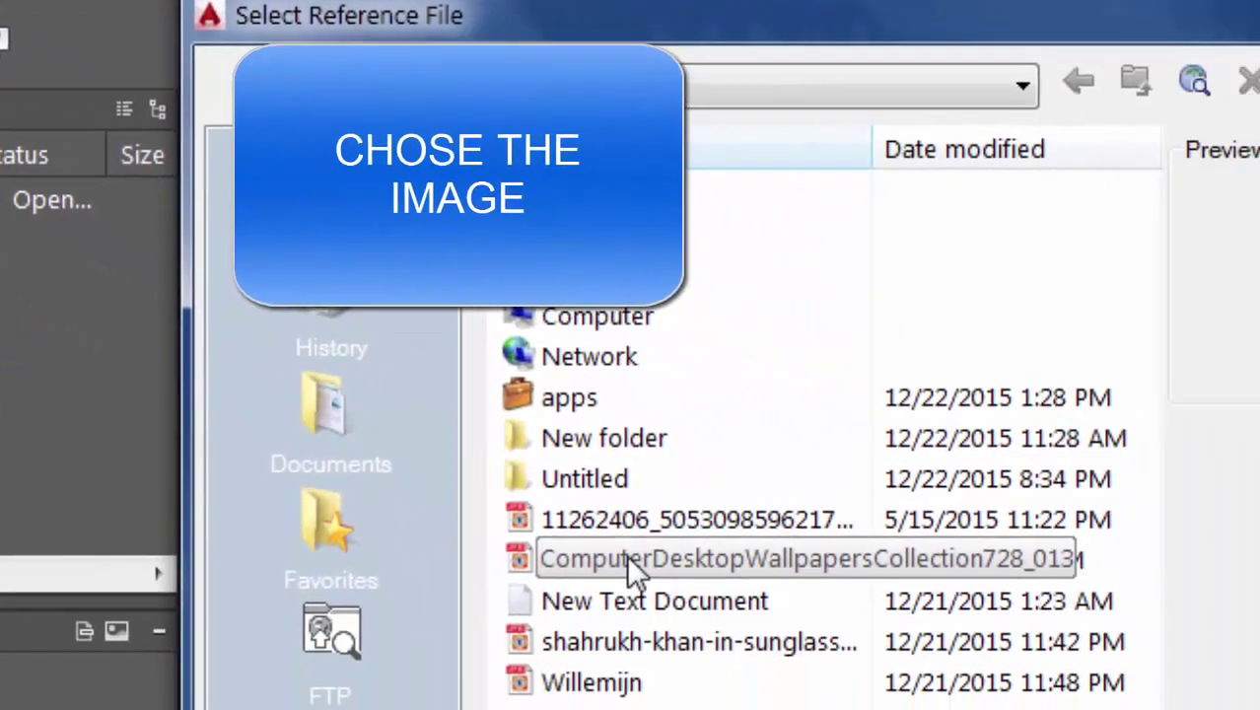
click(628, 558)
click(859, 566)
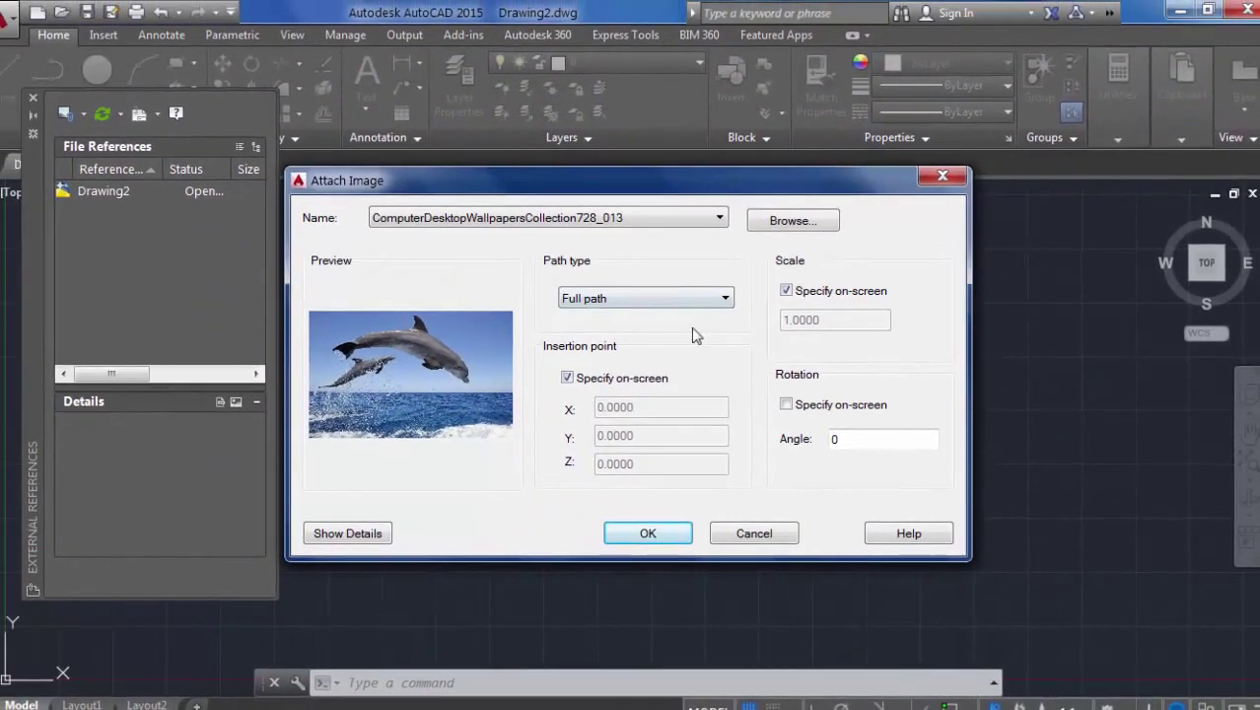
Insert the dolphin photo at scale 1 near the lower left, then close the External References palette.
click(651, 533)
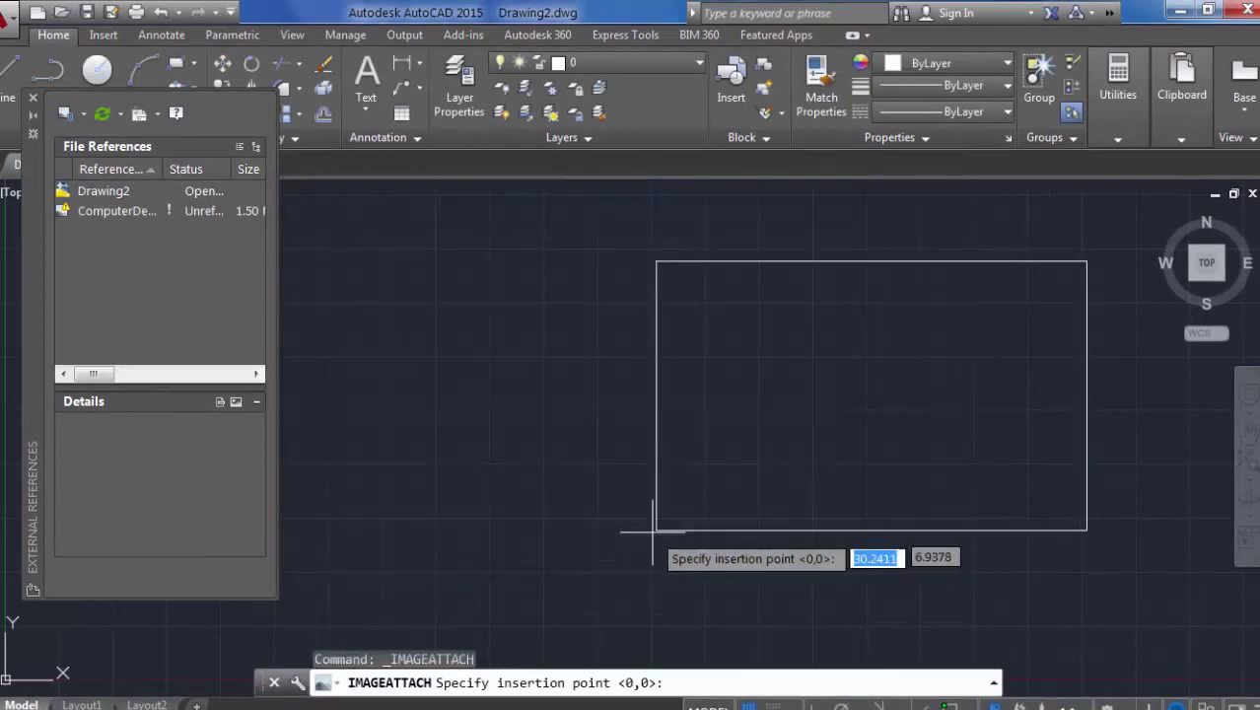
click(318, 636)
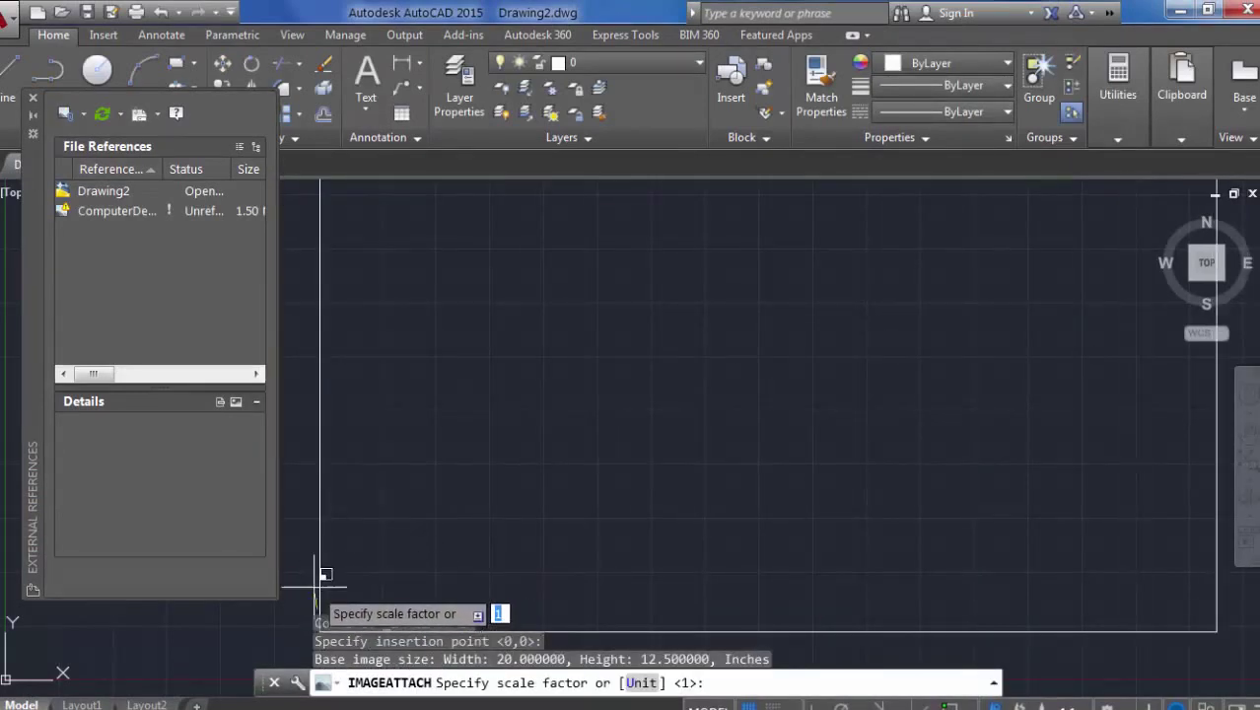
key(Return)
scroll(514, 452, down, 2)
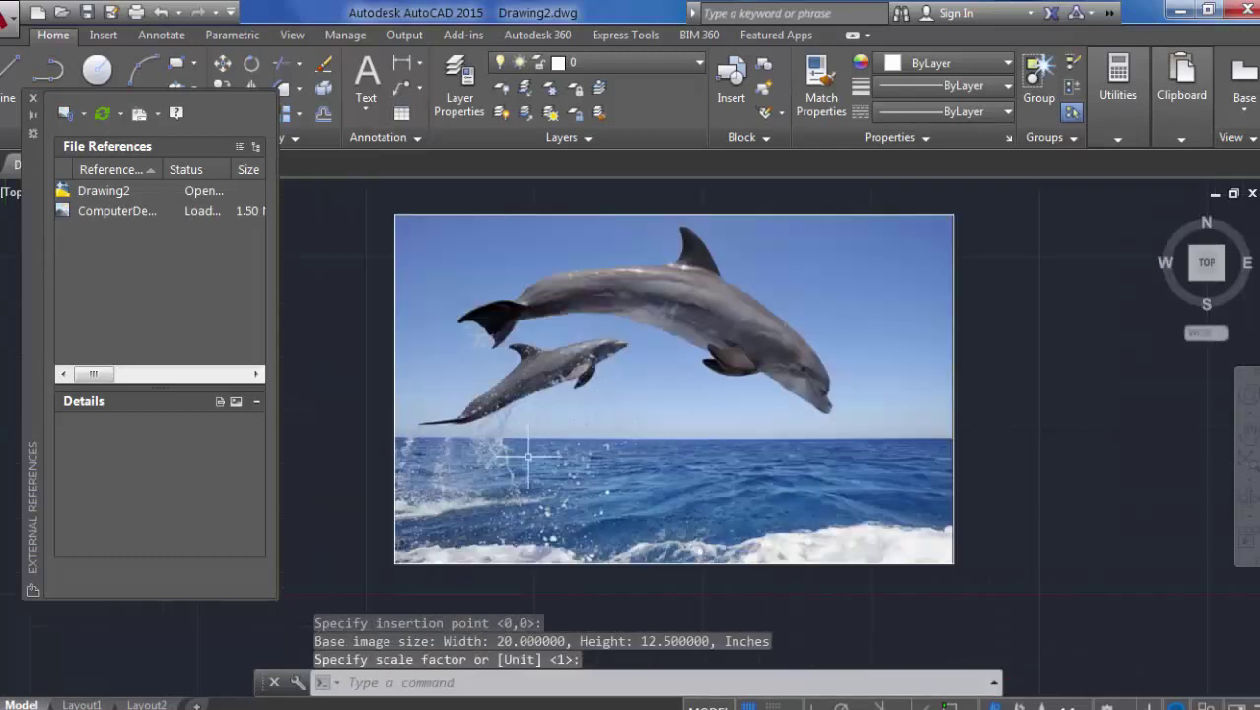
middle_drag(545, 451, 523, 537)
scroll(541, 477, up, 2)
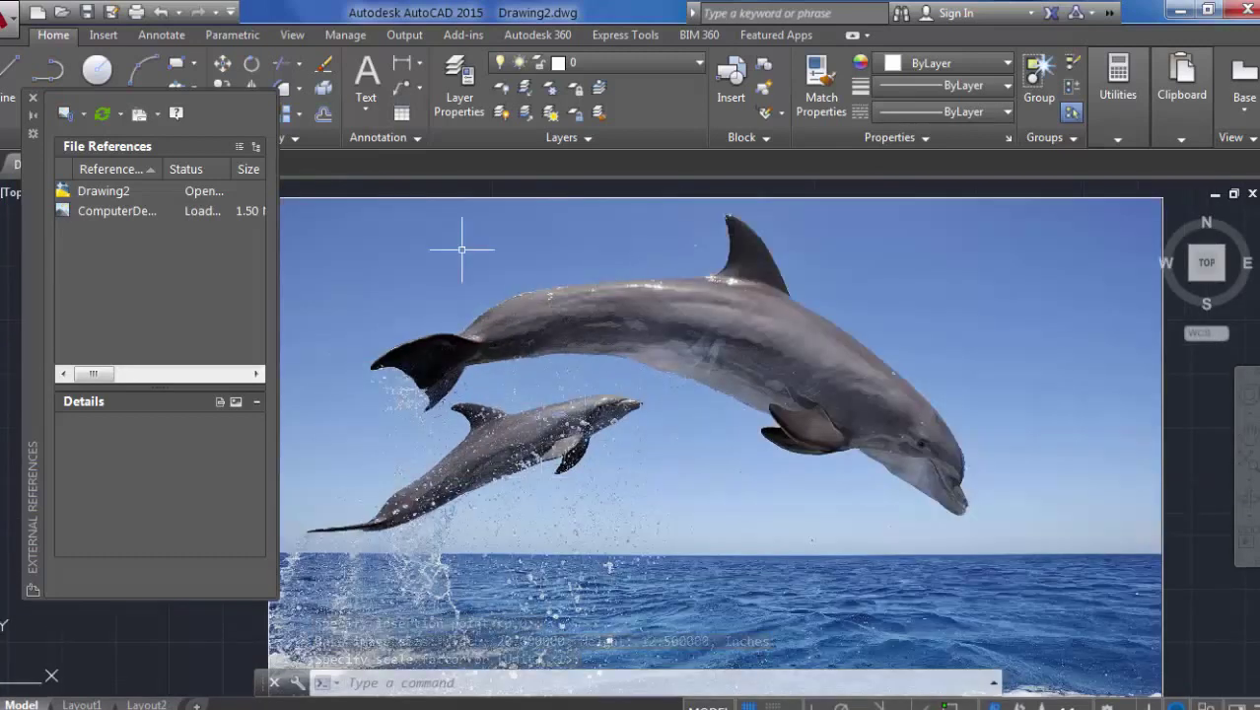
click(83, 117)
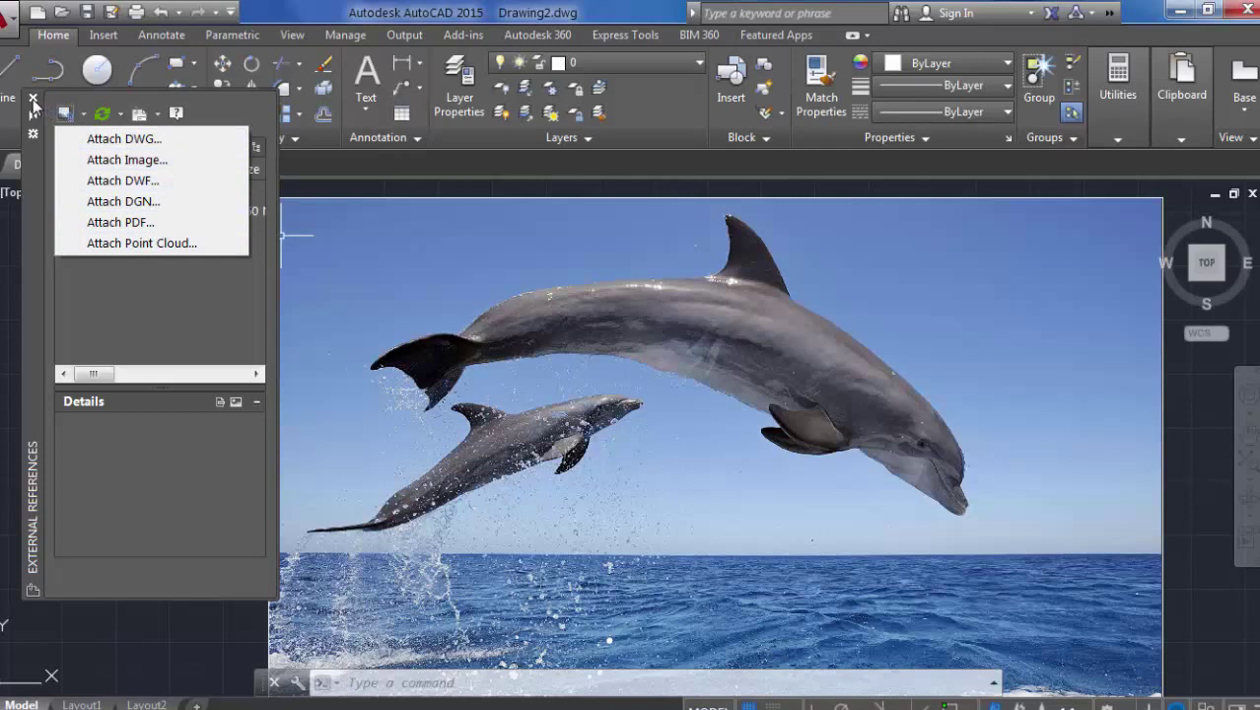
click(32, 100)
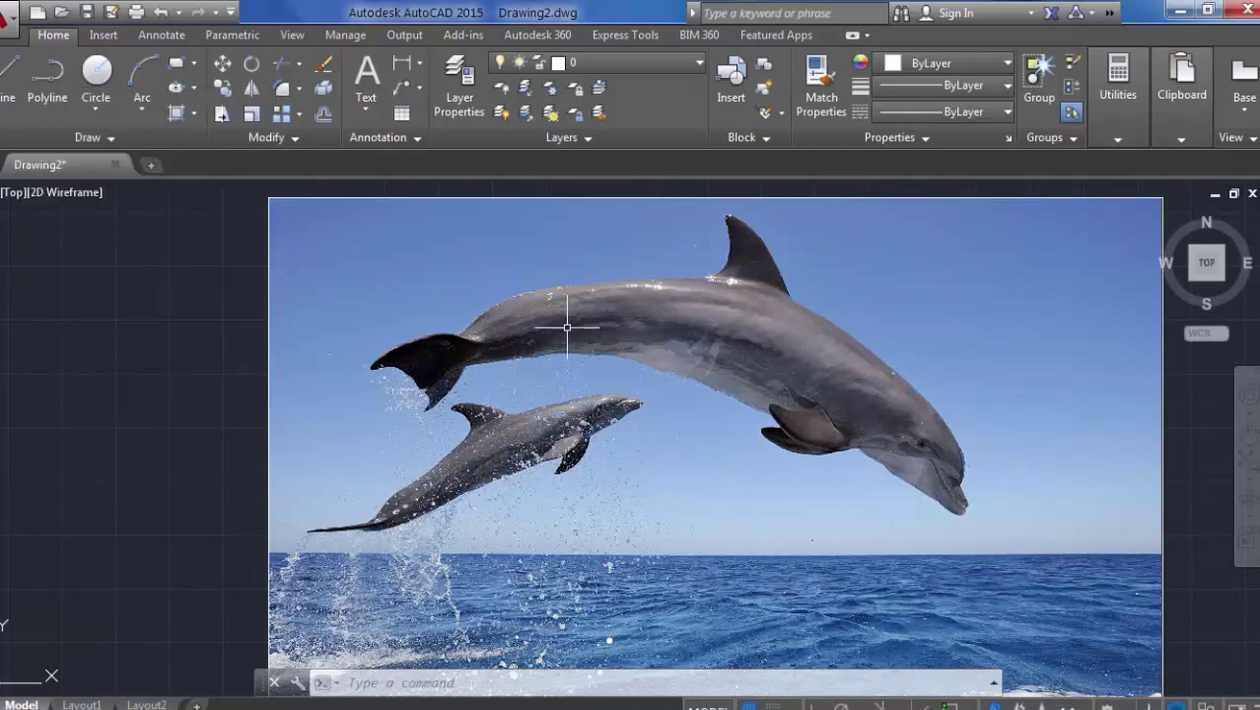
Start a polyline at the dolphin's tail and trace along its back.
click(48, 77)
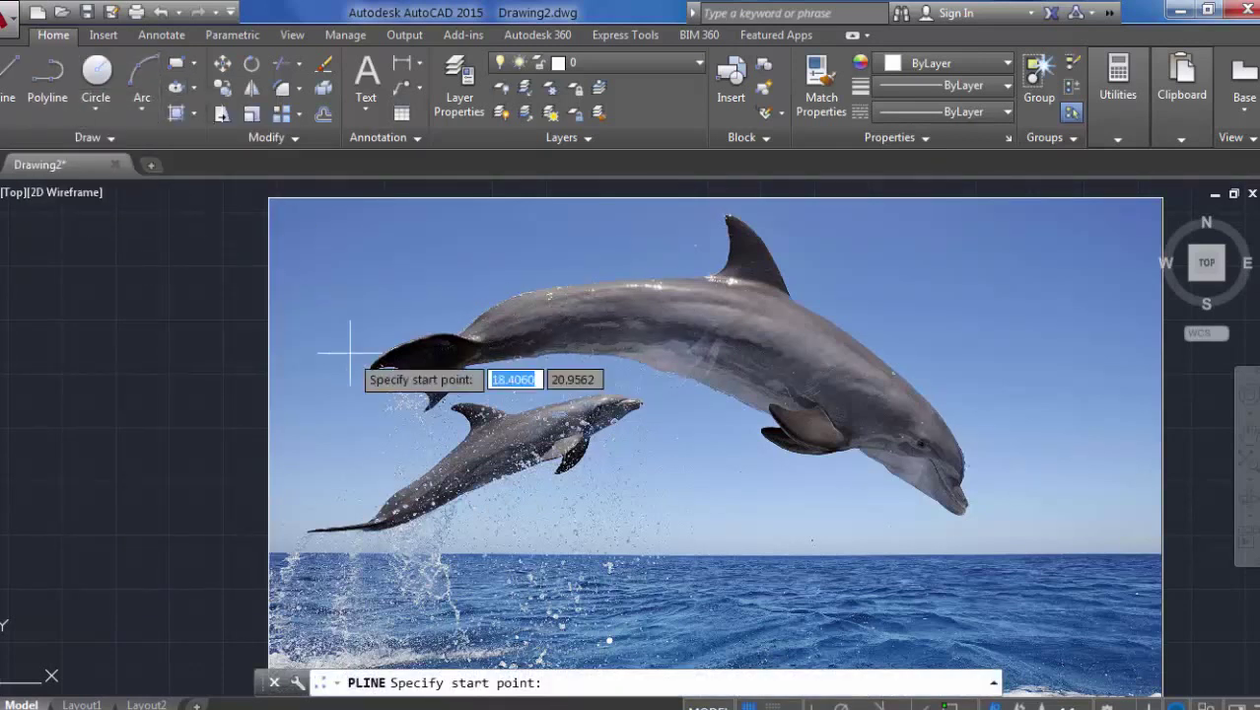
scroll(377, 388, up, 2)
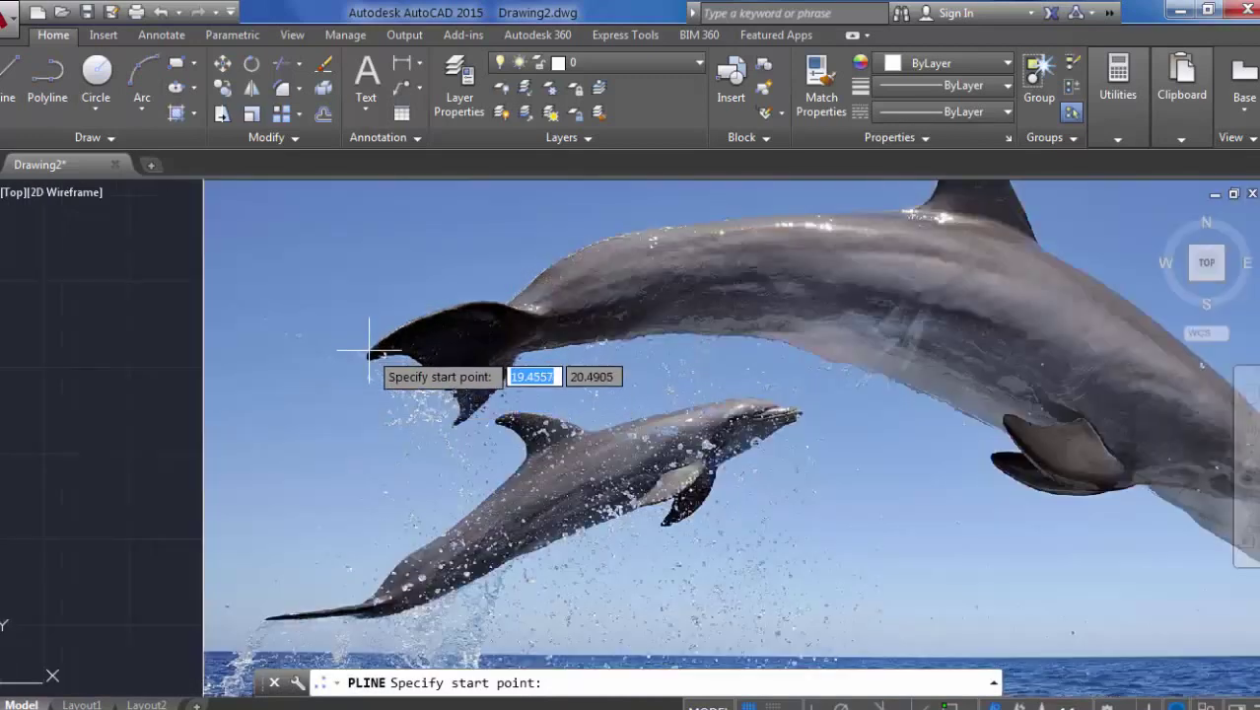
click(372, 353)
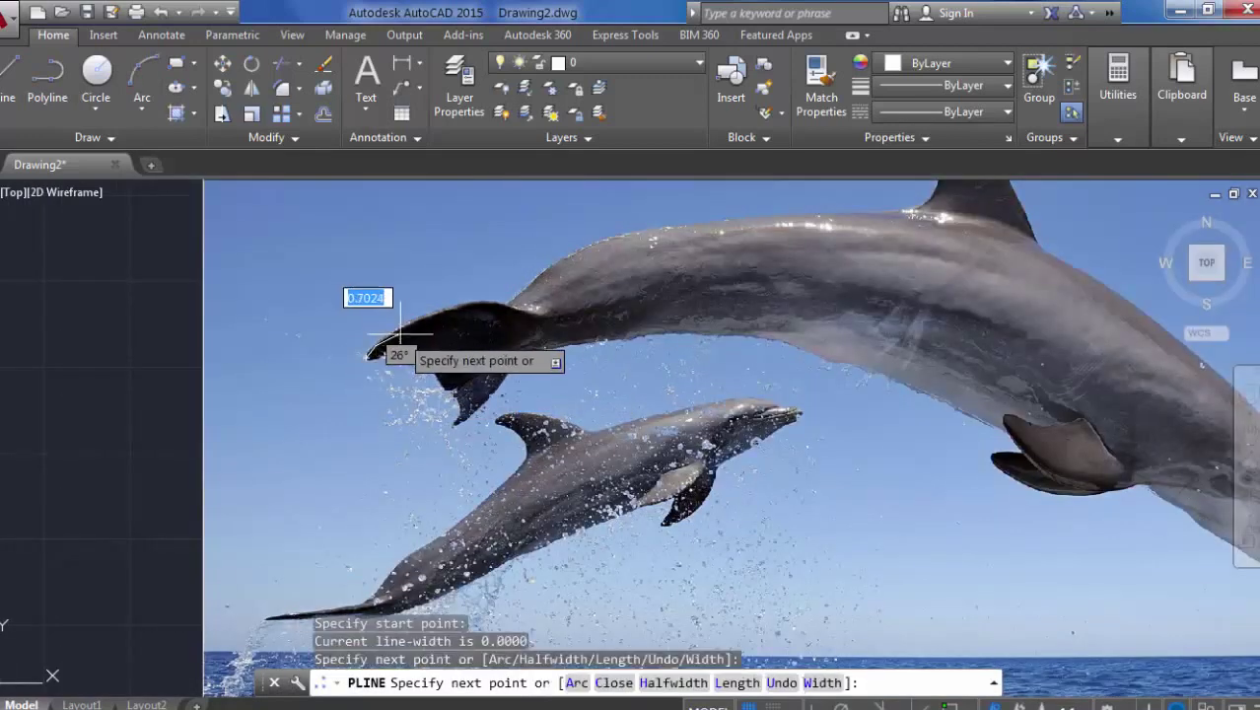
click(396, 332)
click(421, 316)
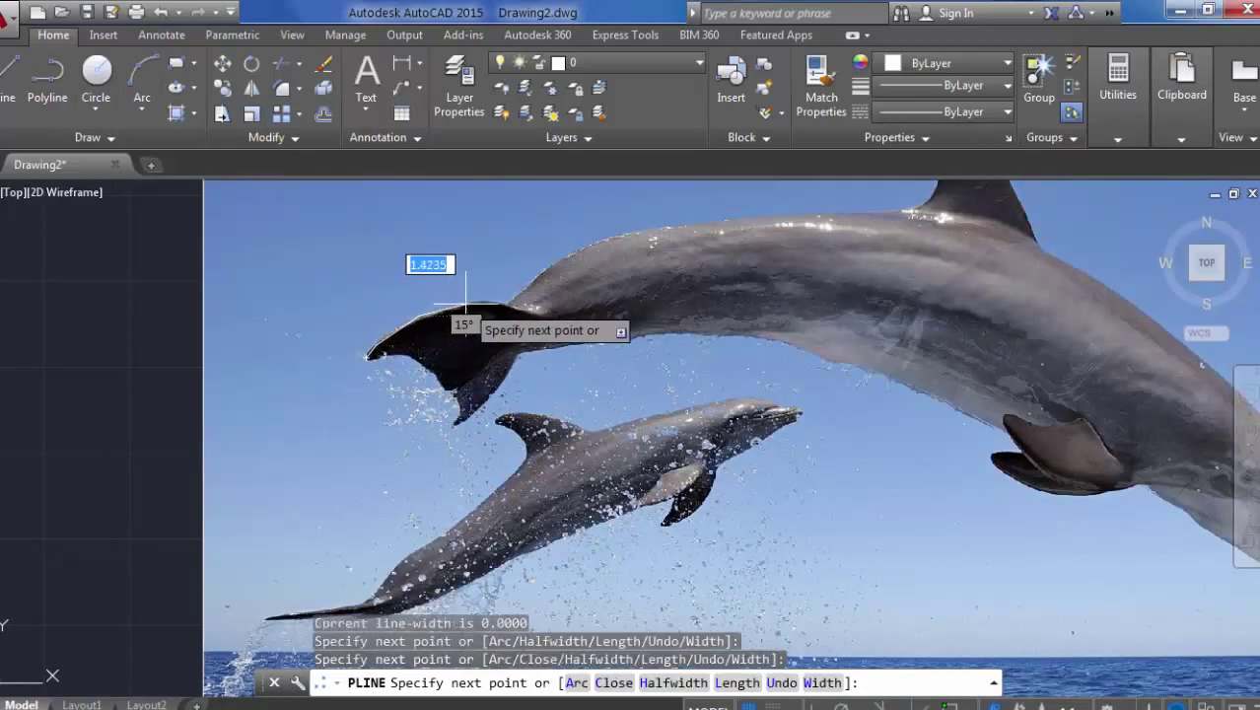
click(468, 304)
click(500, 303)
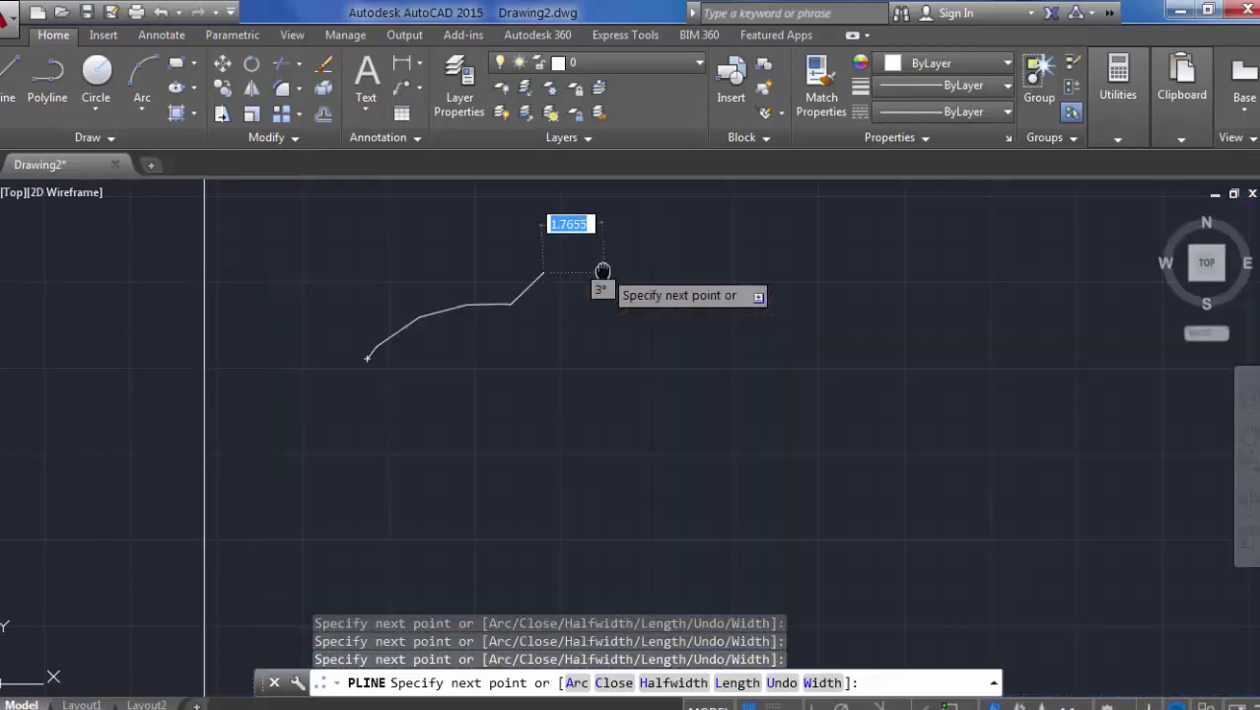
middle_drag(541, 268, 359, 449)
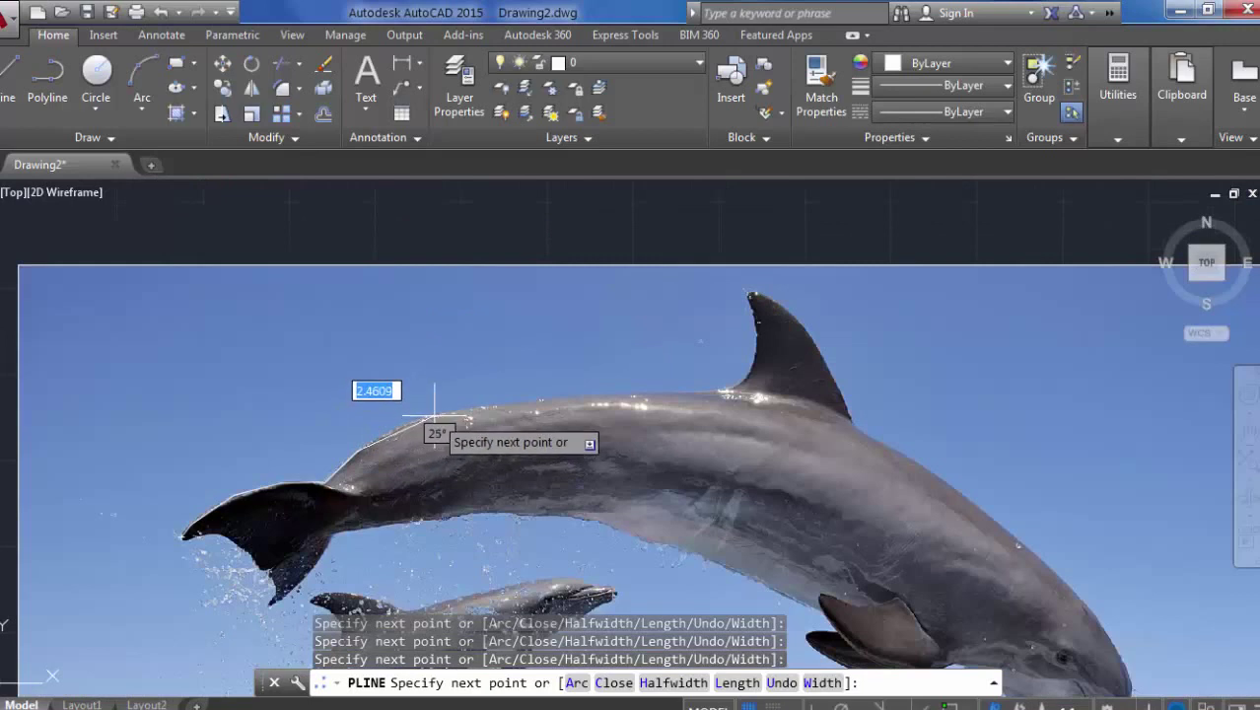
click(433, 414)
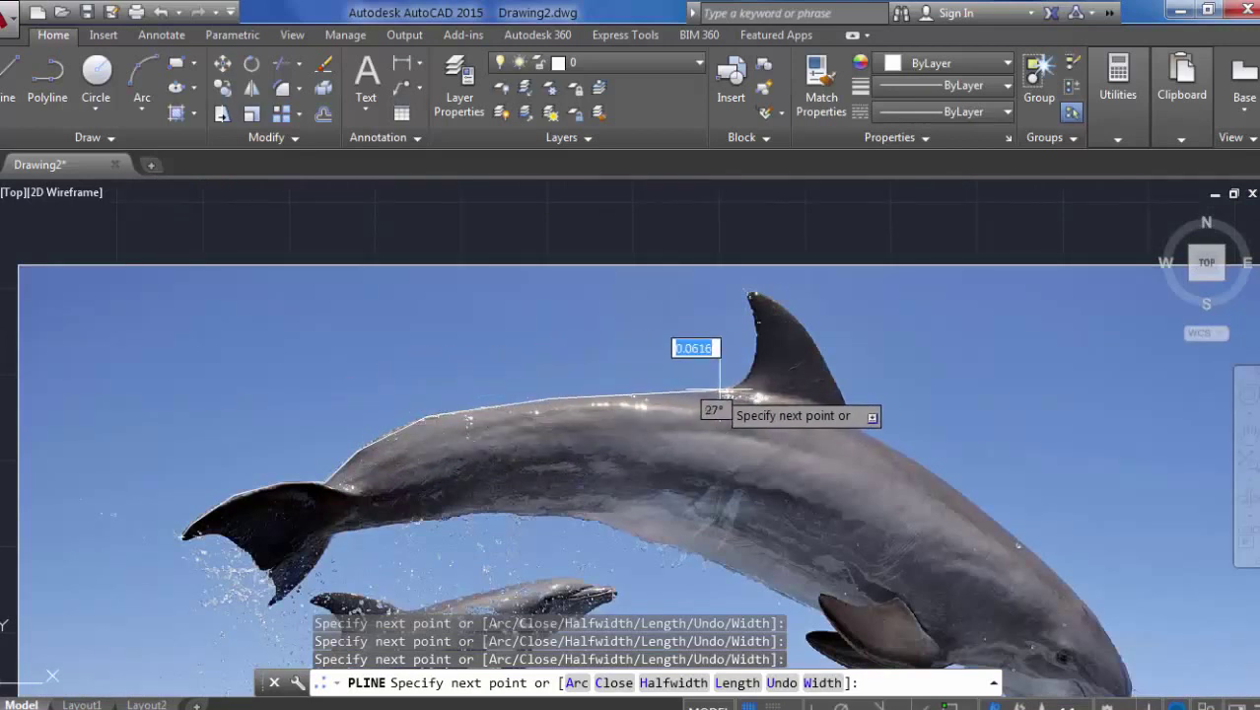
Continue the polyline over the dorsal fin and around the head to the beak tip.
click(740, 383)
click(756, 359)
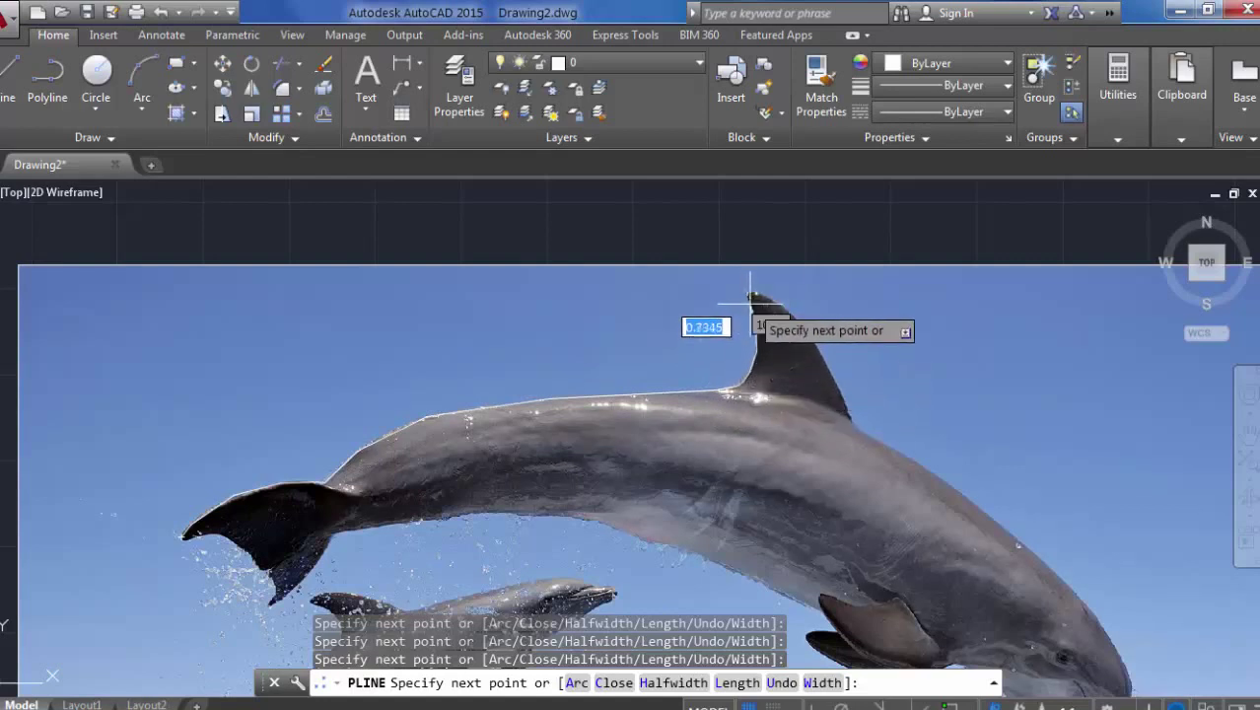
click(746, 295)
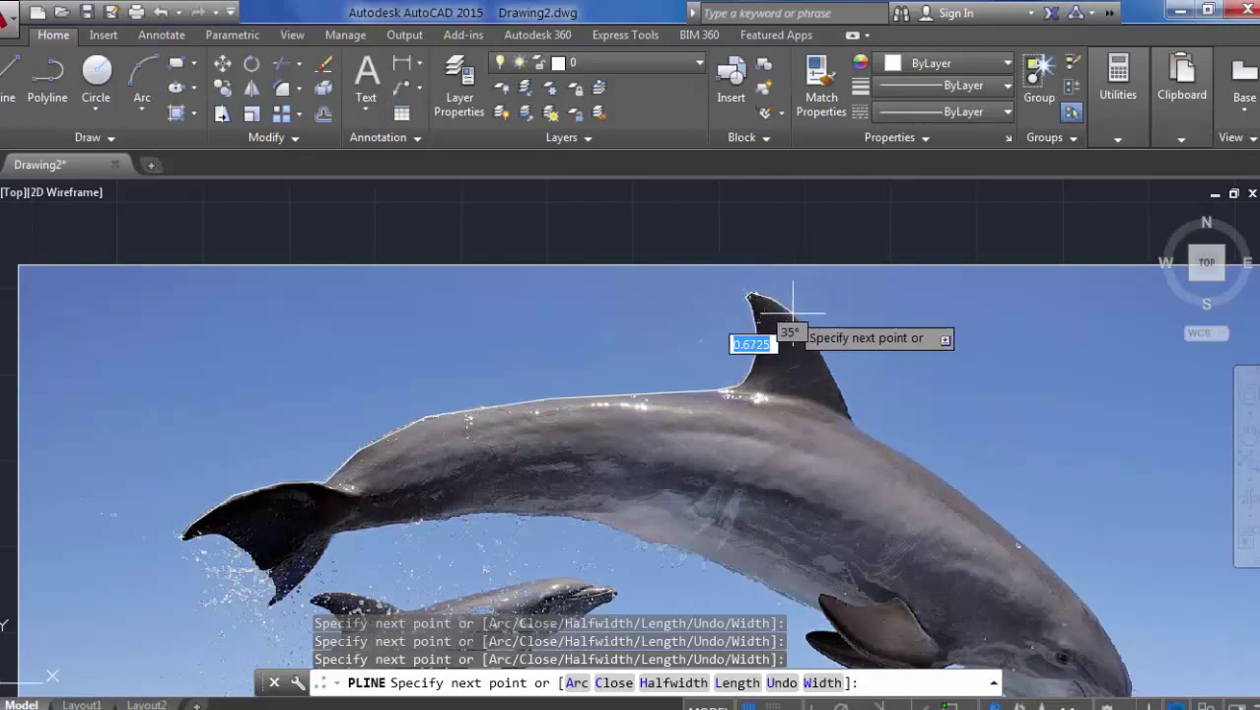
click(818, 367)
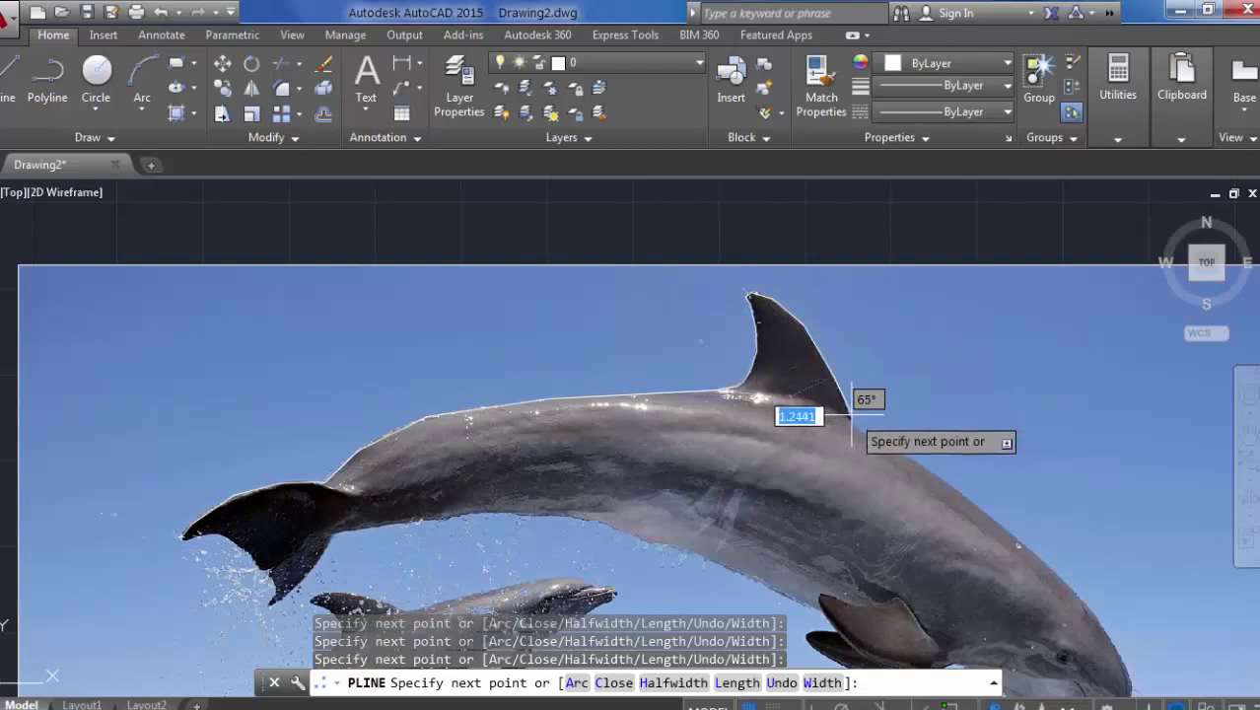
mouse_move(850, 425)
middle_down()
mouse_move(855, 469)
mouse_move(504, 340)
middle_up()
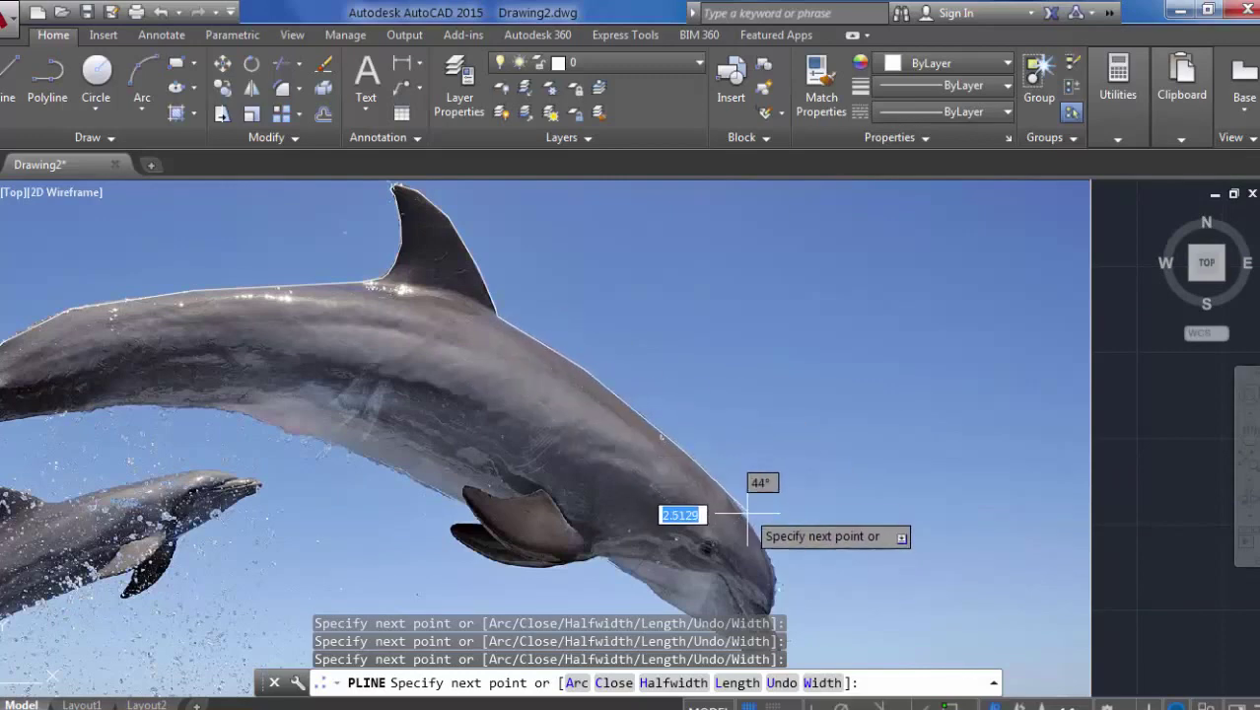
middle_drag(711, 515, 717, 330)
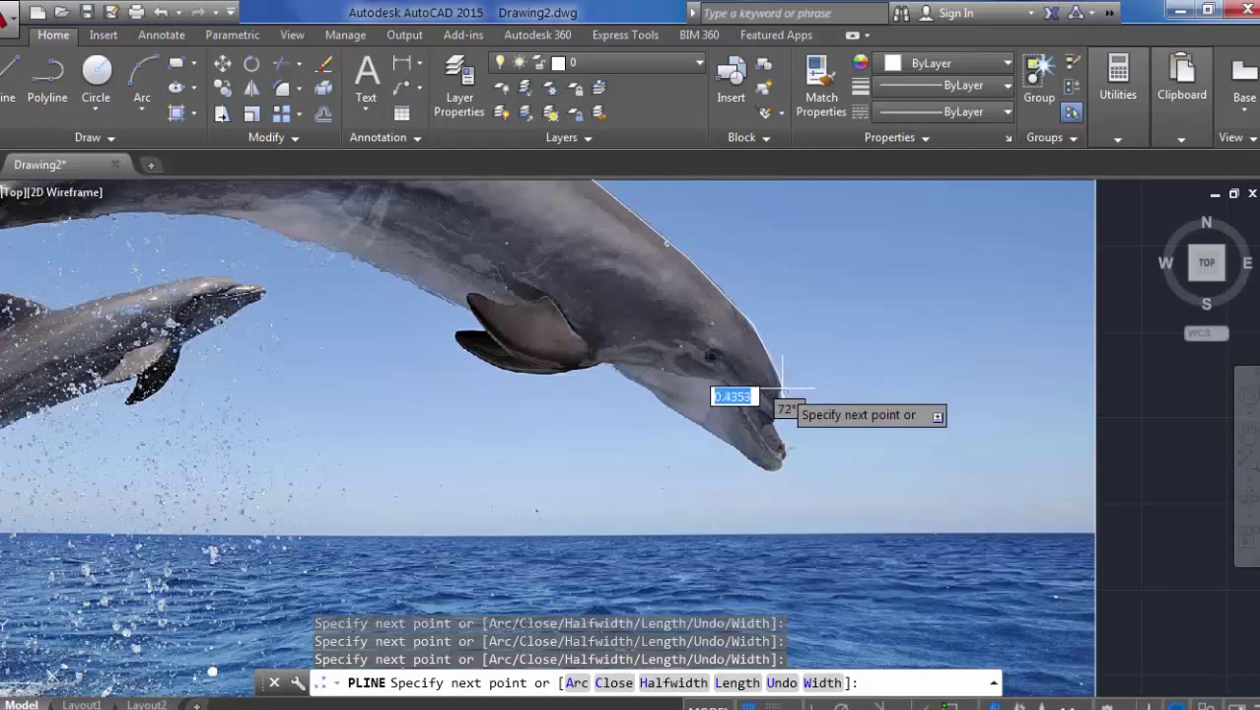
click(776, 434)
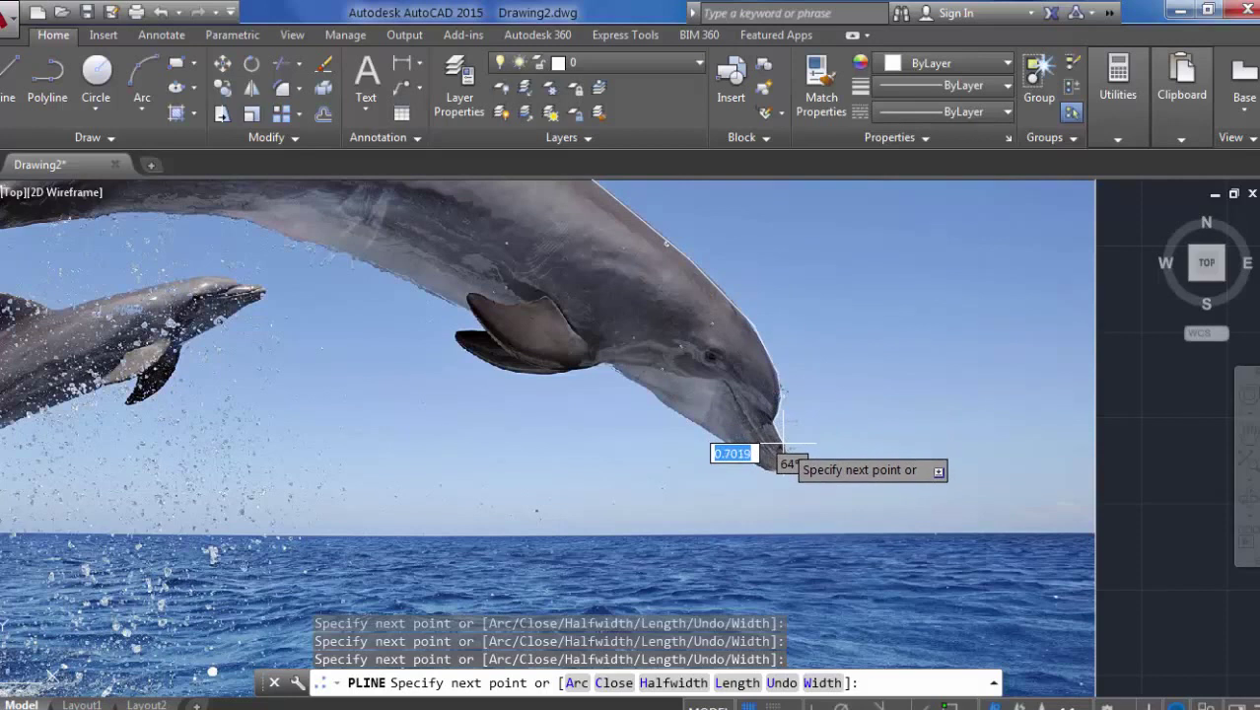
click(783, 442)
click(785, 451)
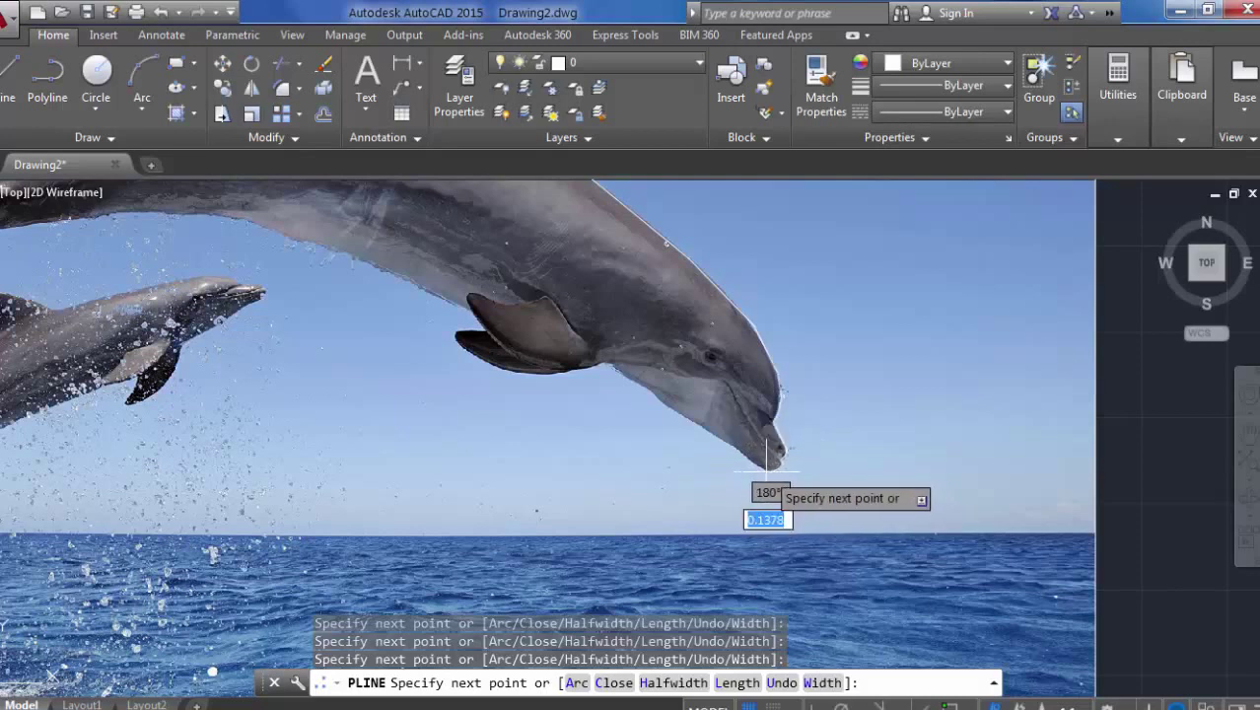
Extend the outline under the snout, along the lower jaw and over the fin's upper edge, then end it.
click(721, 446)
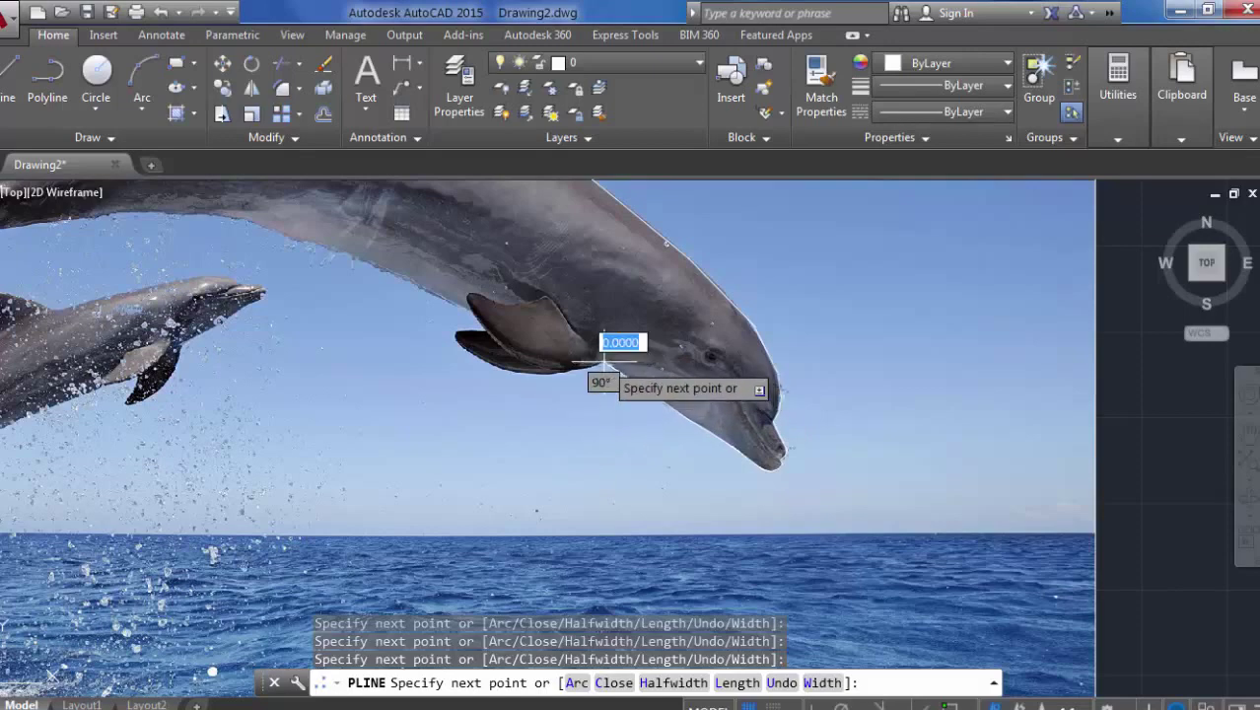
middle_drag(603, 363, 690, 345)
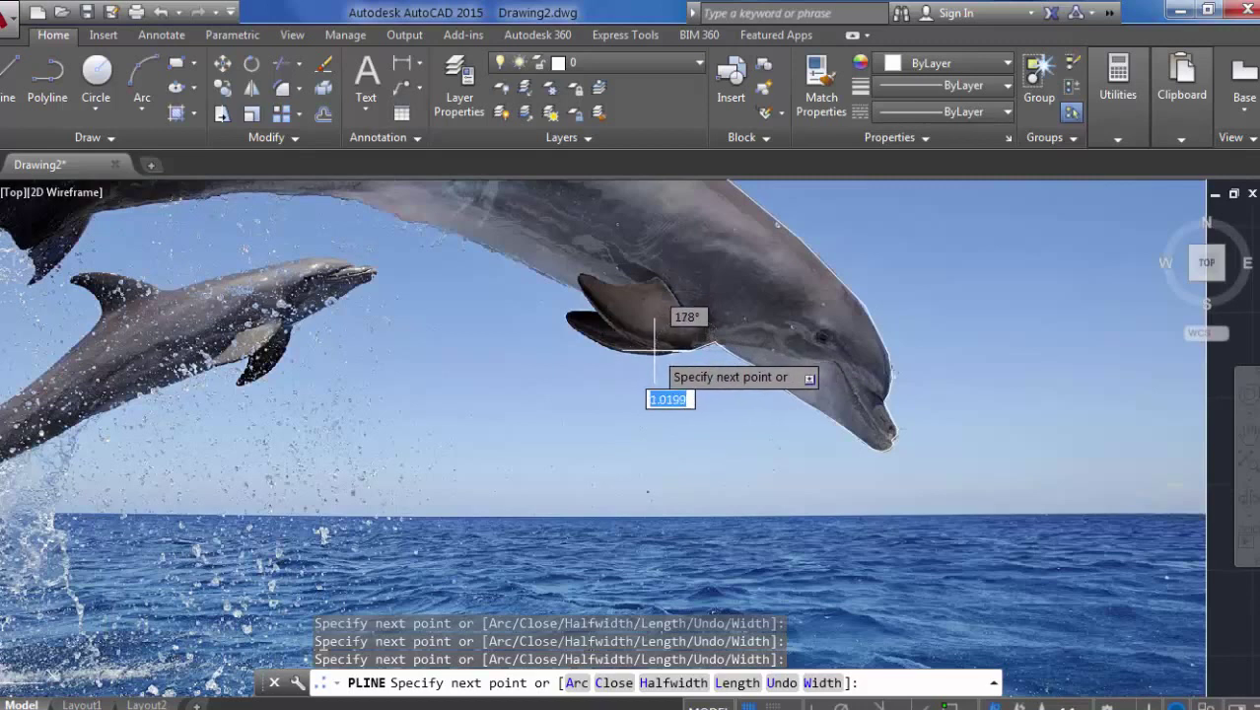
click(655, 347)
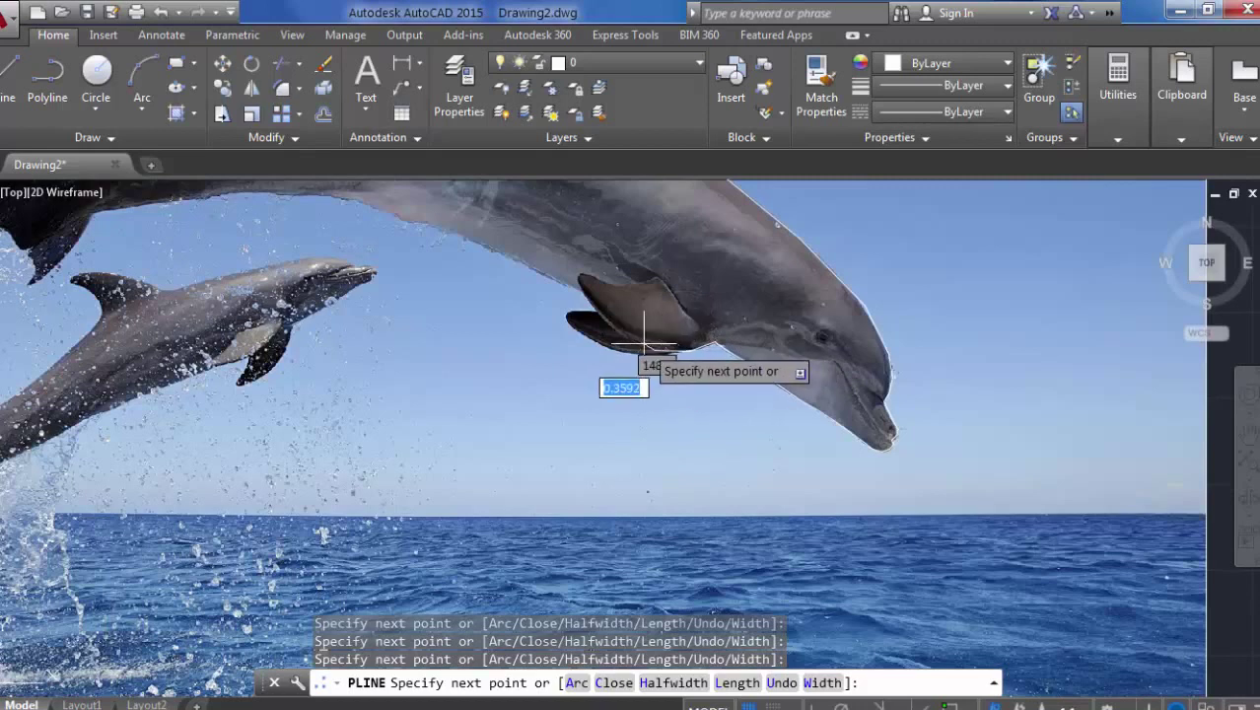
click(591, 311)
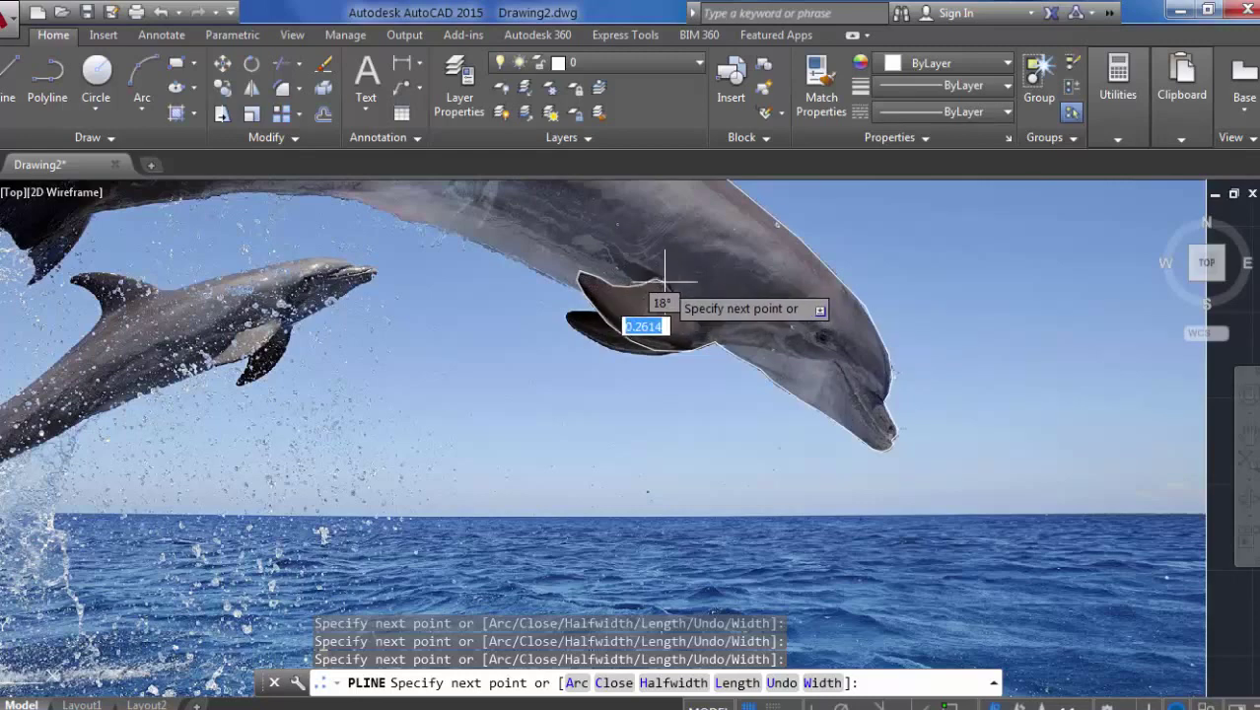
click(664, 279)
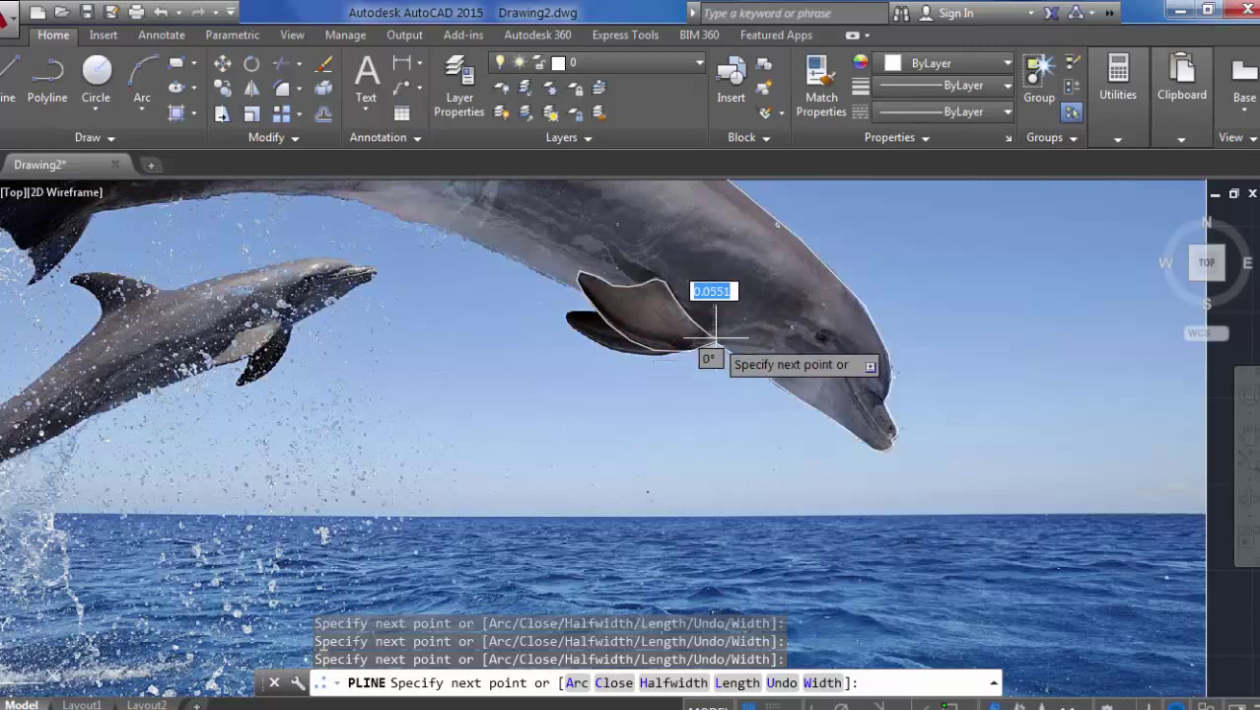
right_click(725, 317)
click(759, 332)
Draw a separate polyline along the pectoral fin's lower edge to its tip and end it.
right_click(489, 343)
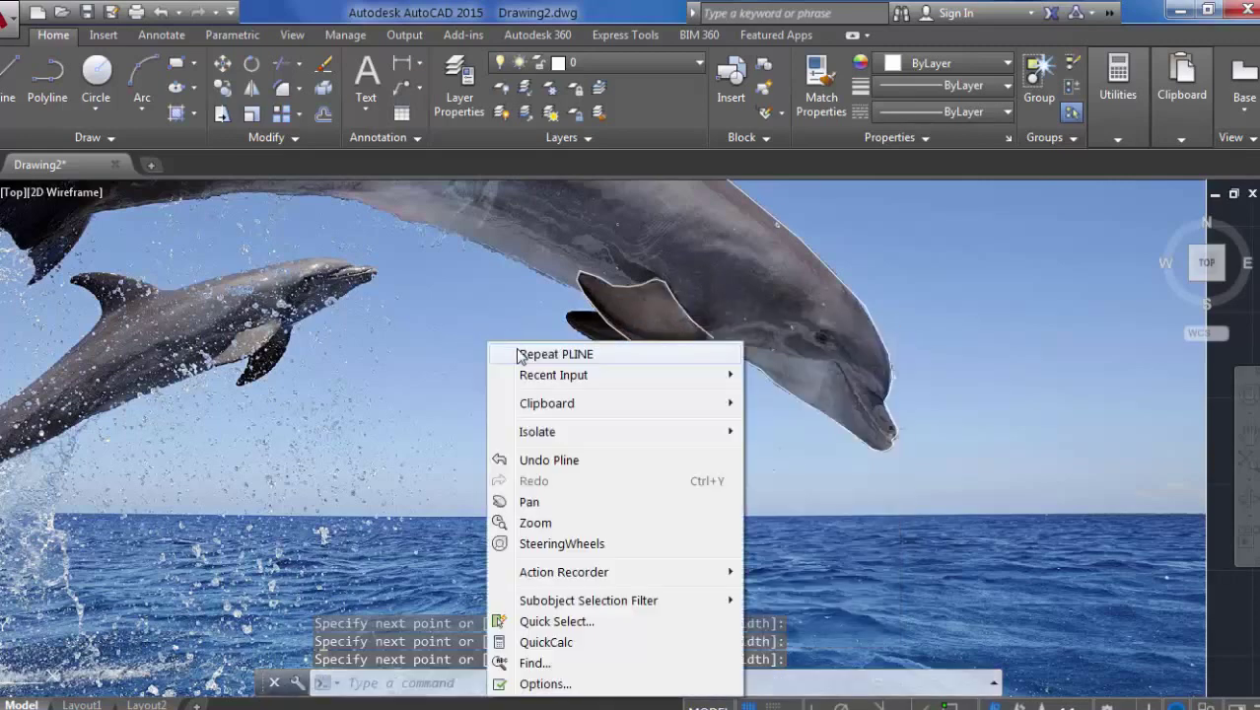
click(520, 355)
click(700, 347)
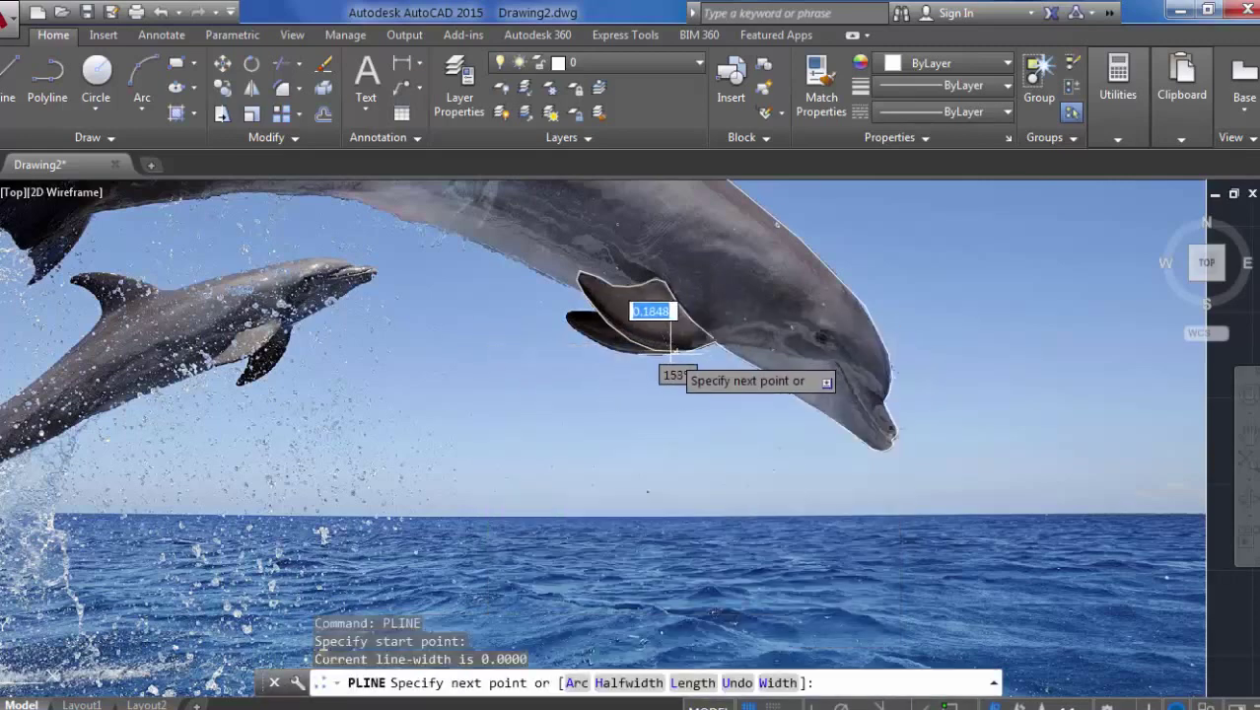
click(658, 353)
click(623, 350)
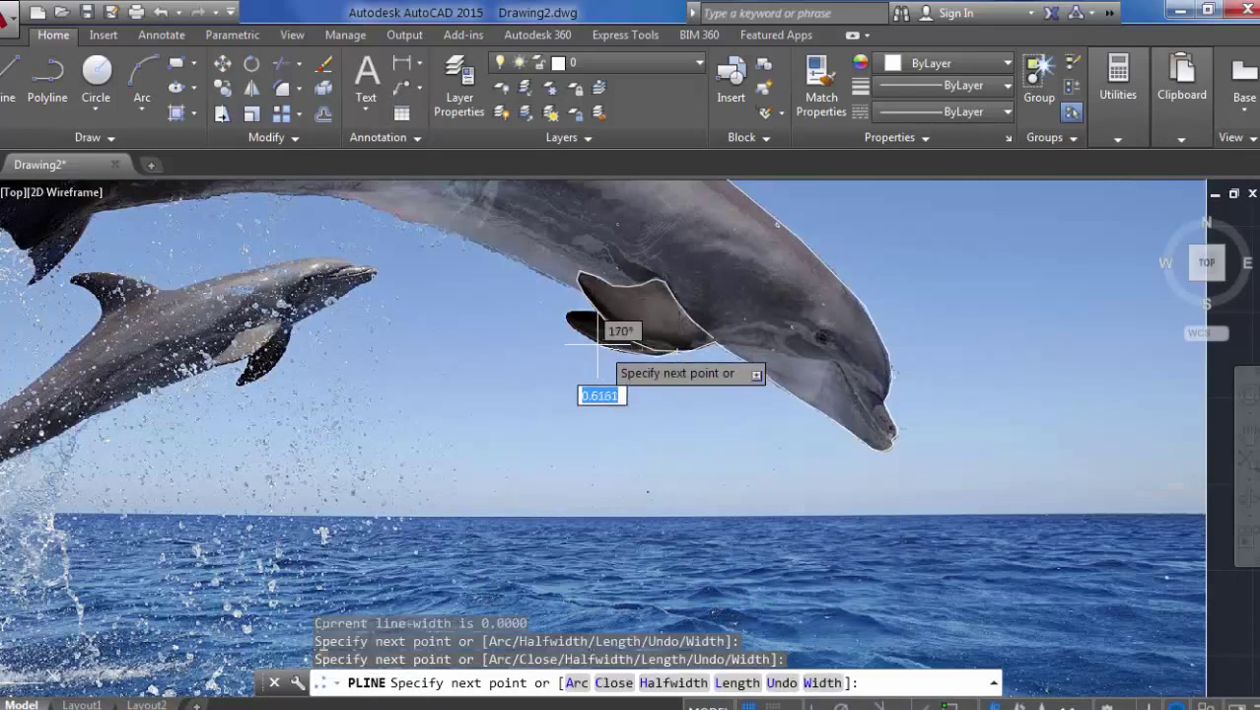
click(585, 334)
click(567, 325)
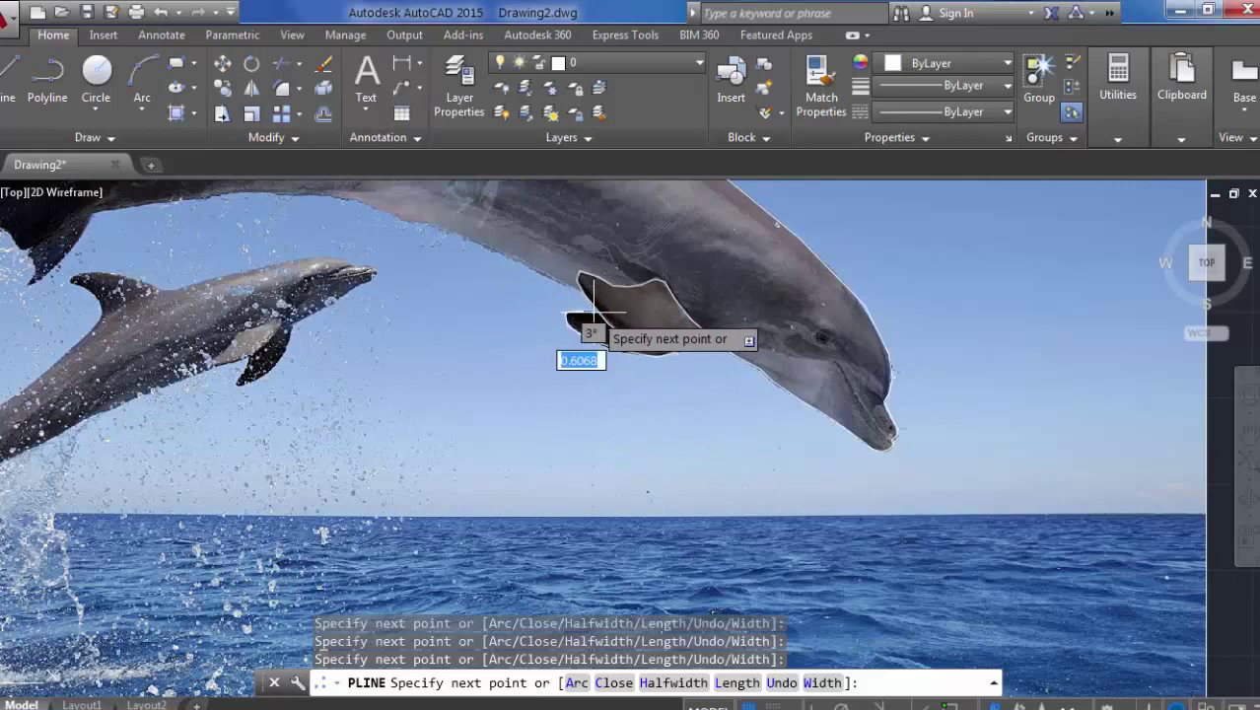
middle_drag(483, 233, 581, 326)
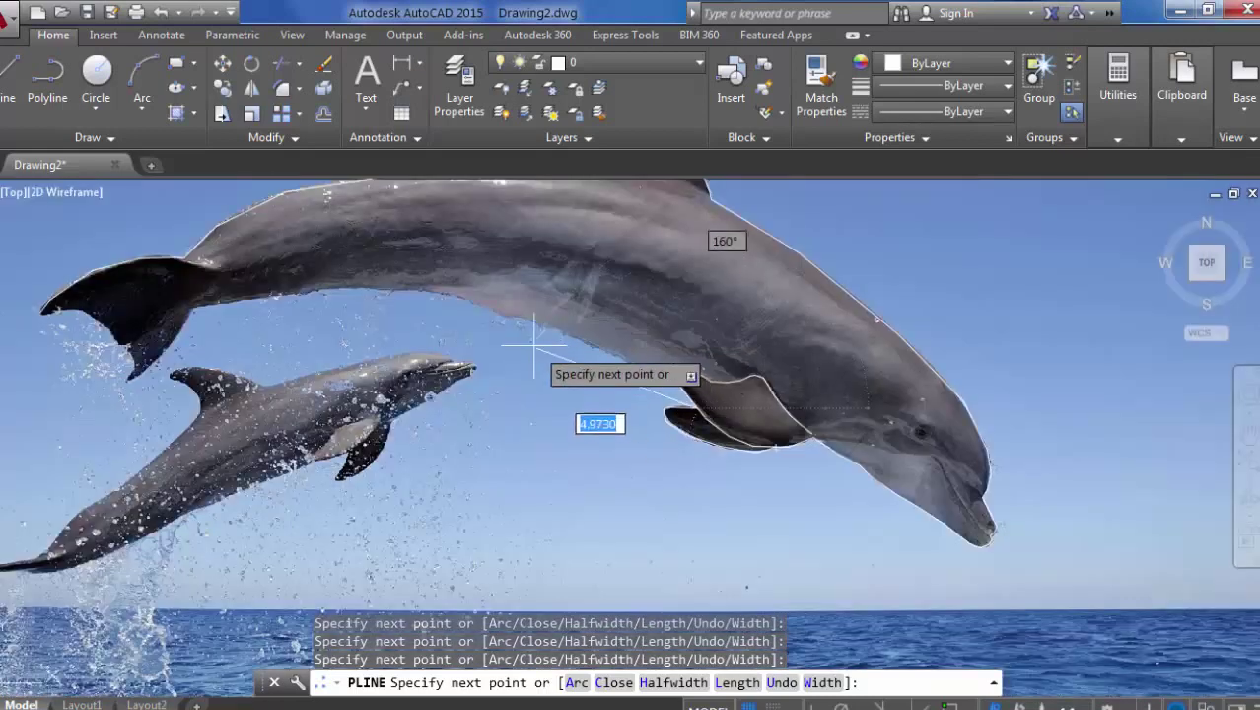
right_click(543, 322)
click(553, 328)
right_click(570, 320)
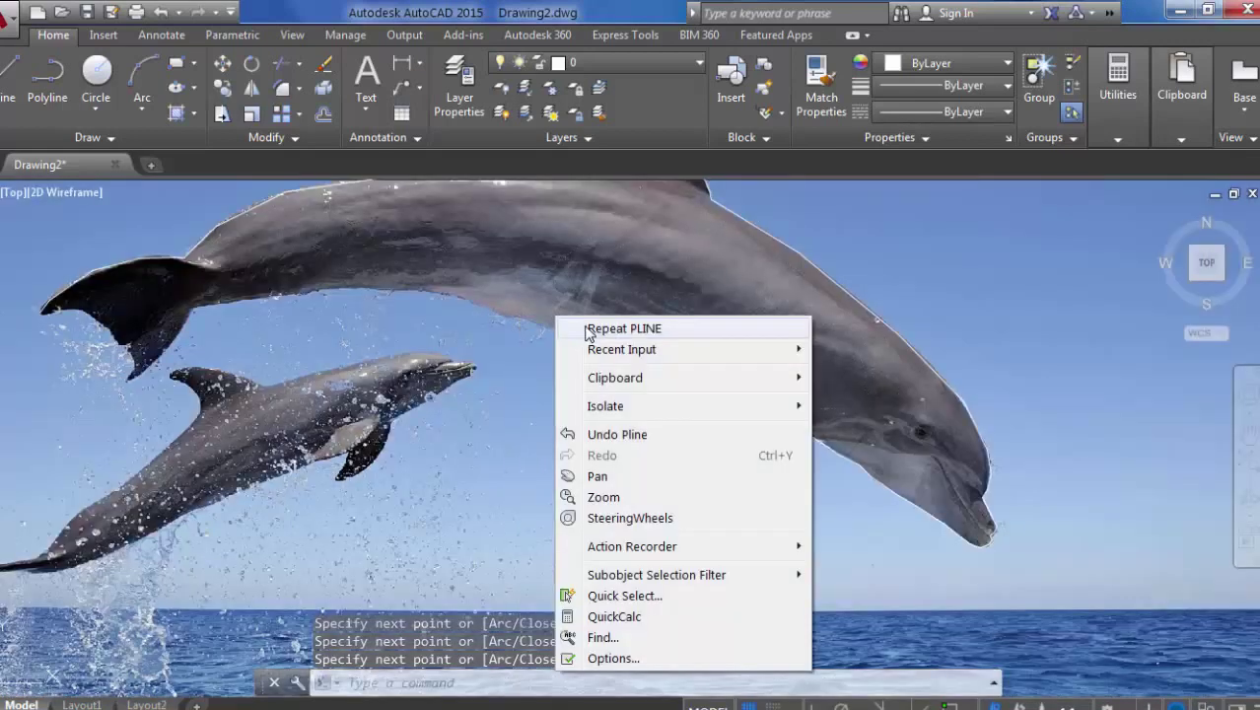
click(584, 329)
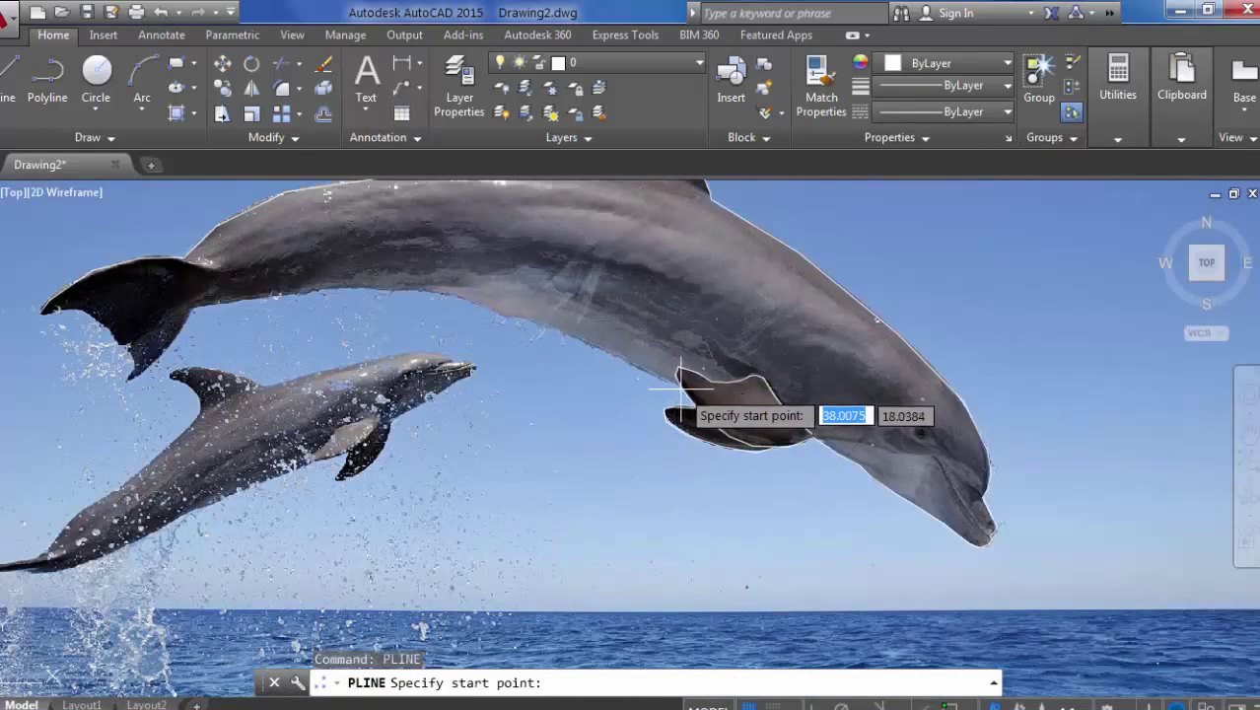
Start a polyline at the fin base and trace the belly back to the tail stock.
click(684, 390)
click(601, 349)
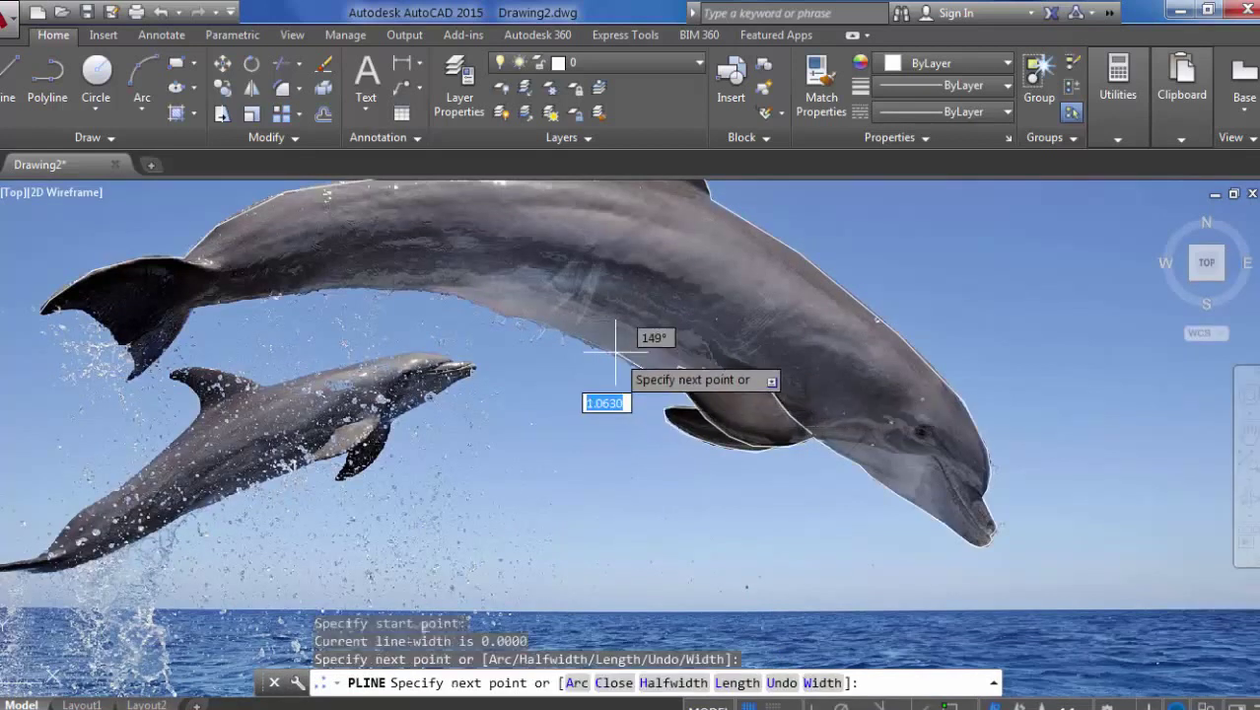
click(563, 331)
click(449, 293)
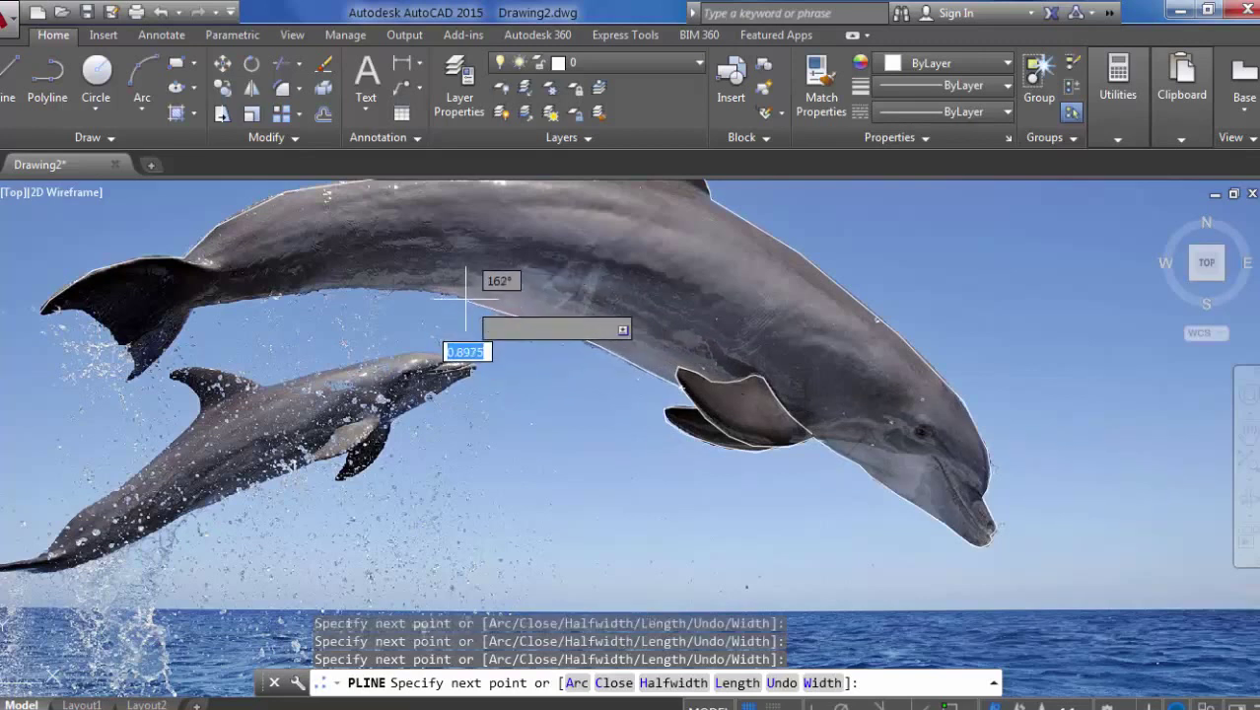
click(414, 292)
click(362, 292)
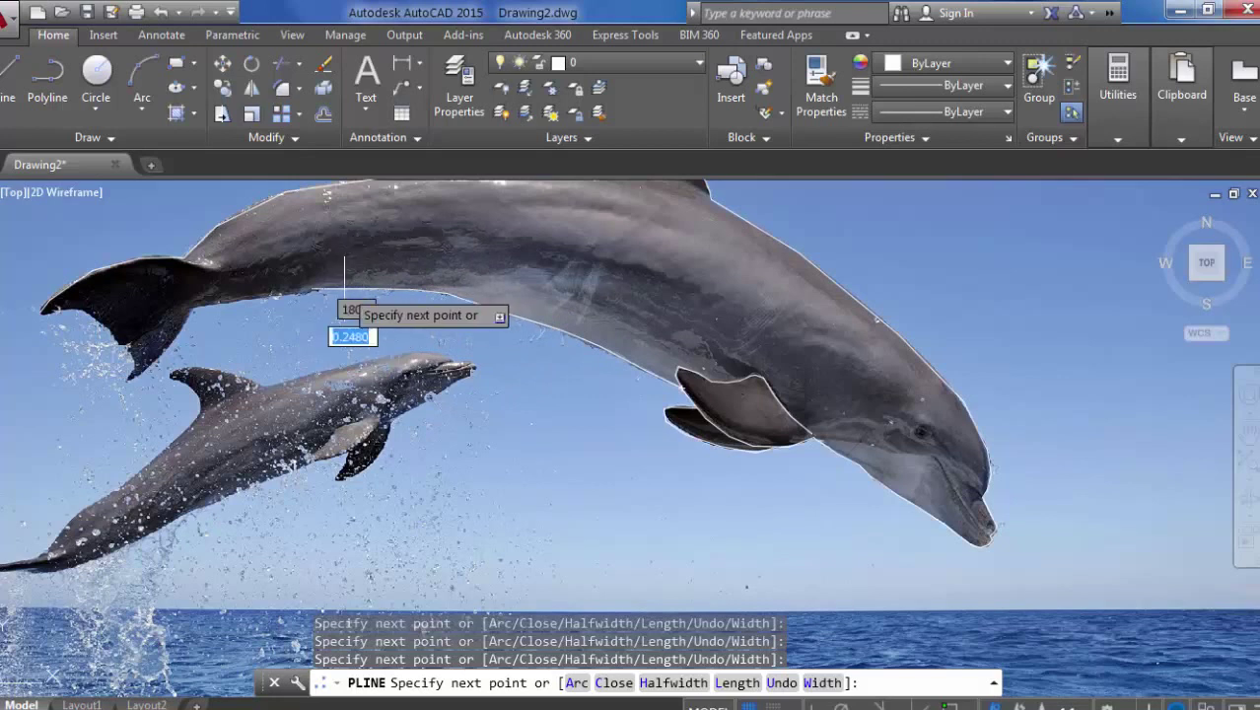
click(308, 294)
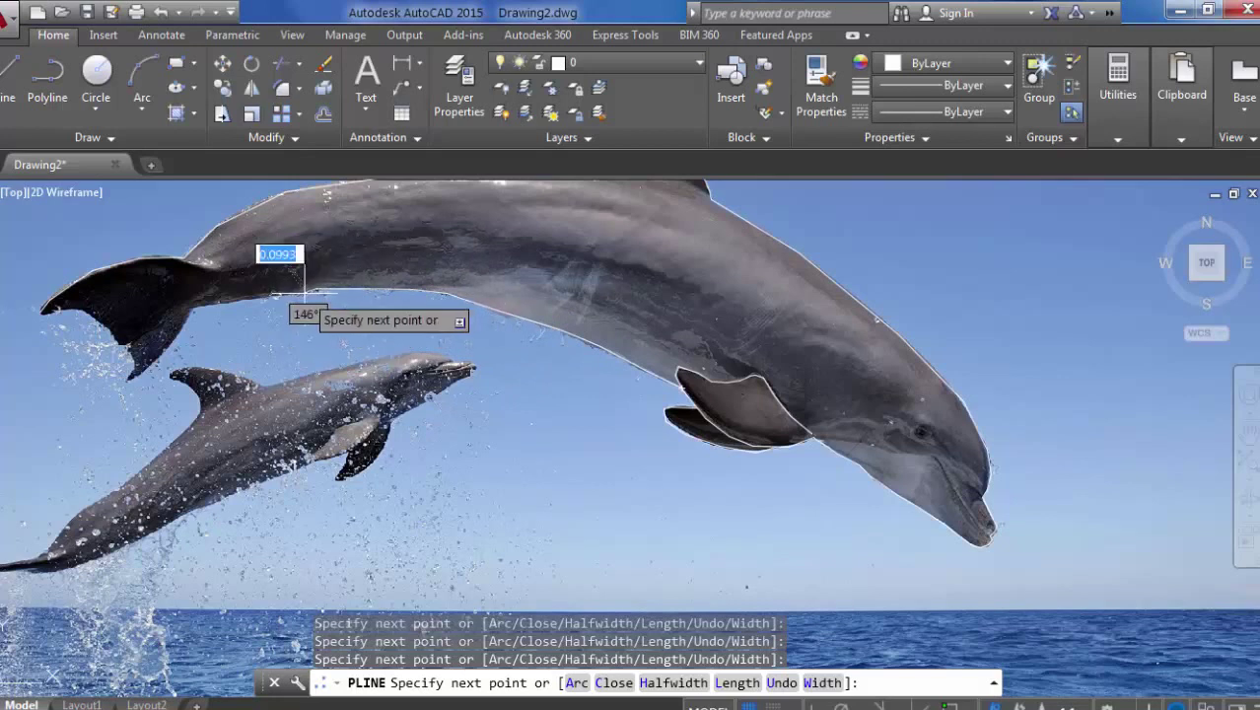
click(297, 293)
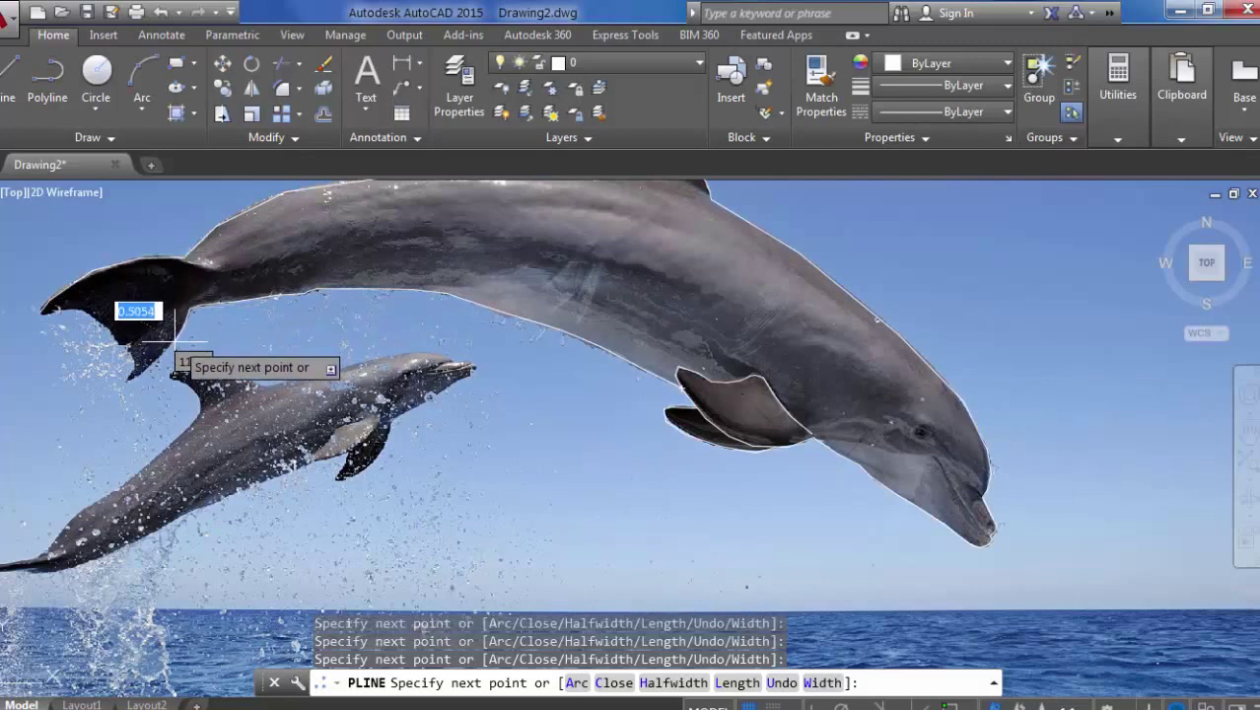
Trace around the tail flukes to the fluke tip and end the belly polyline.
click(148, 372)
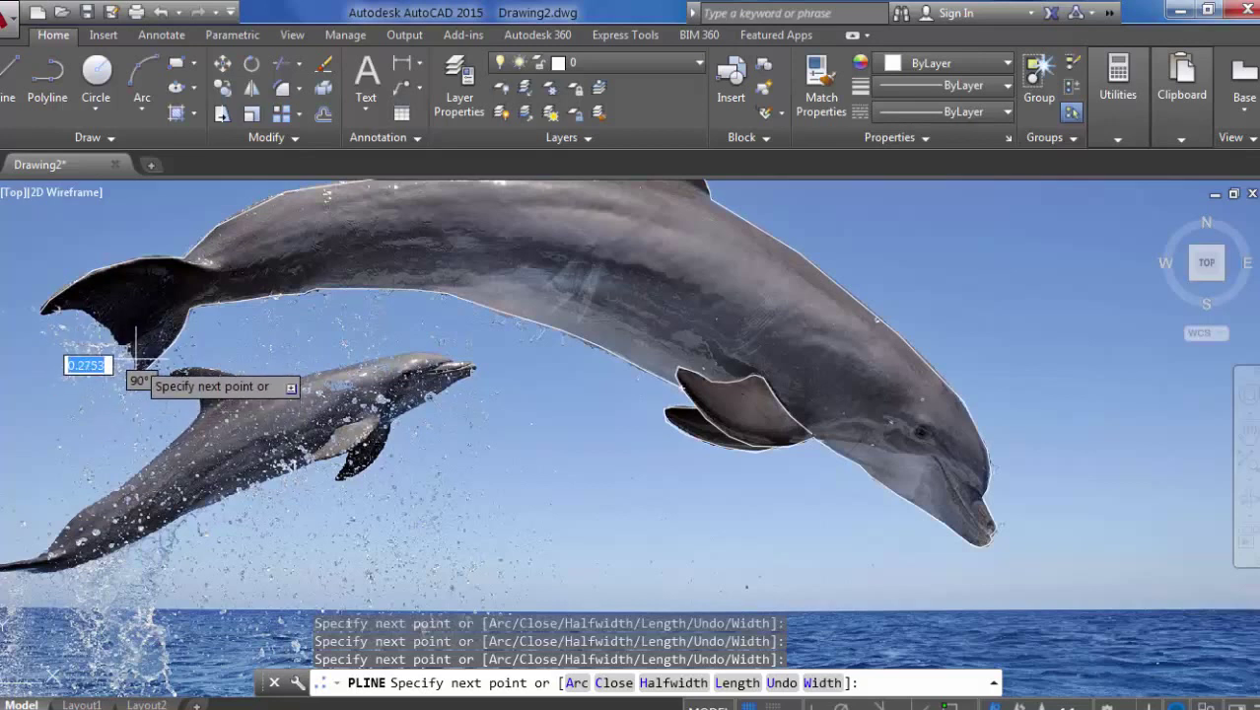
click(128, 340)
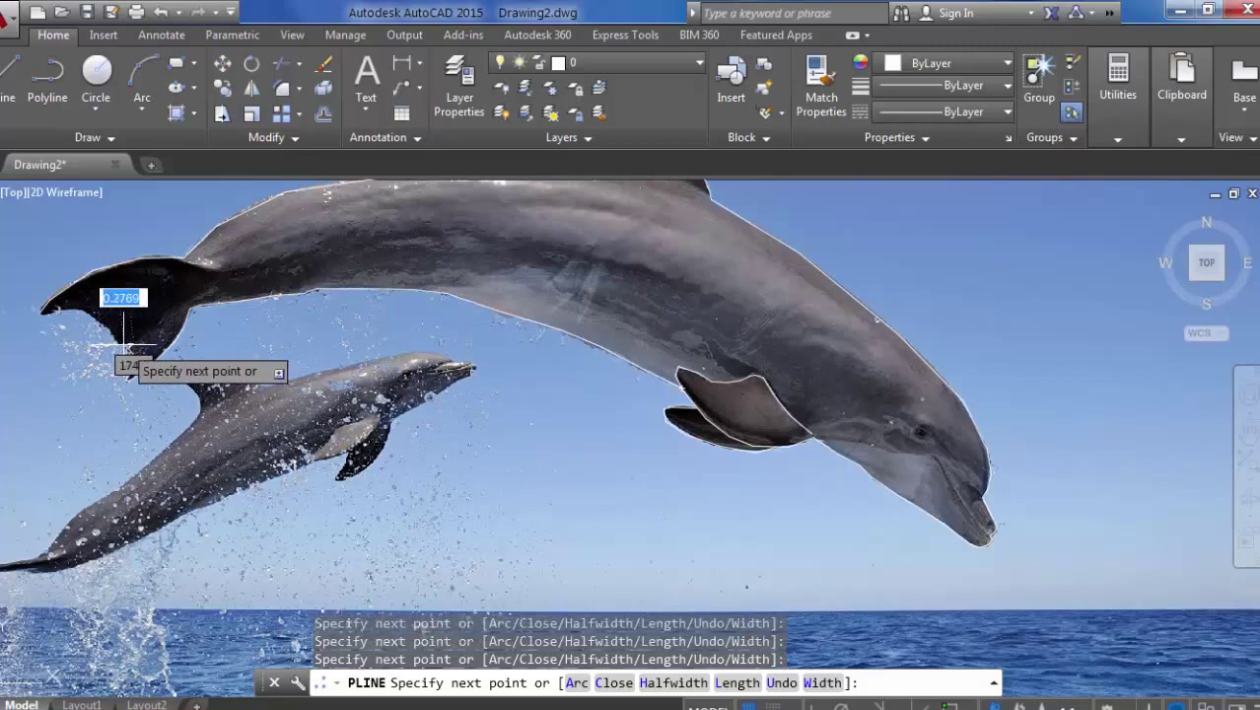
mouse_move(116, 343)
middle_down()
mouse_move(373, 337)
mouse_move(481, 357)
middle_up()
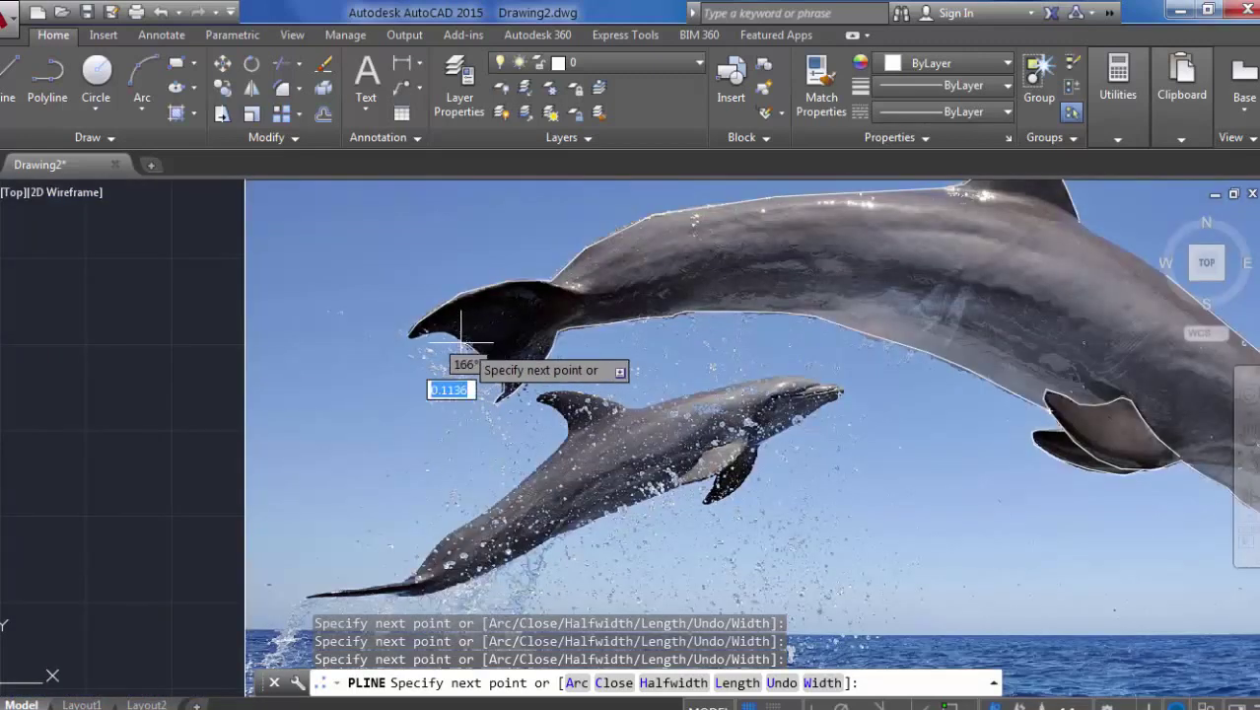
click(450, 336)
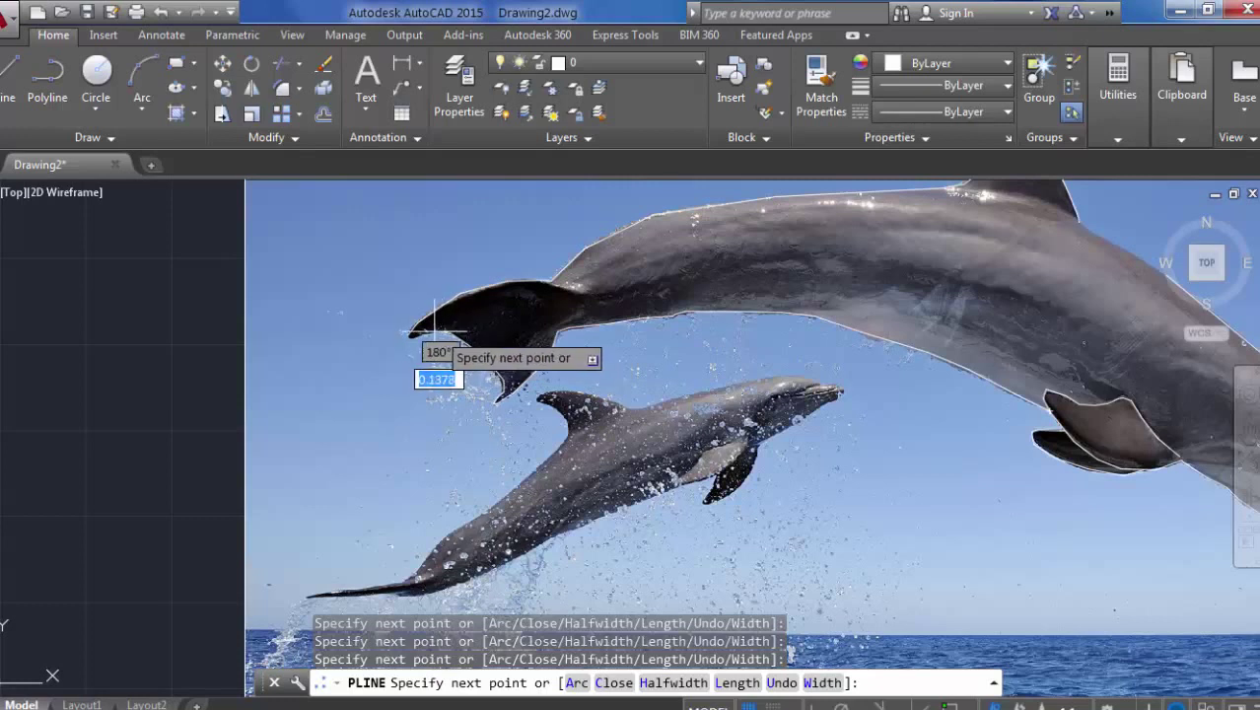
click(431, 334)
click(423, 333)
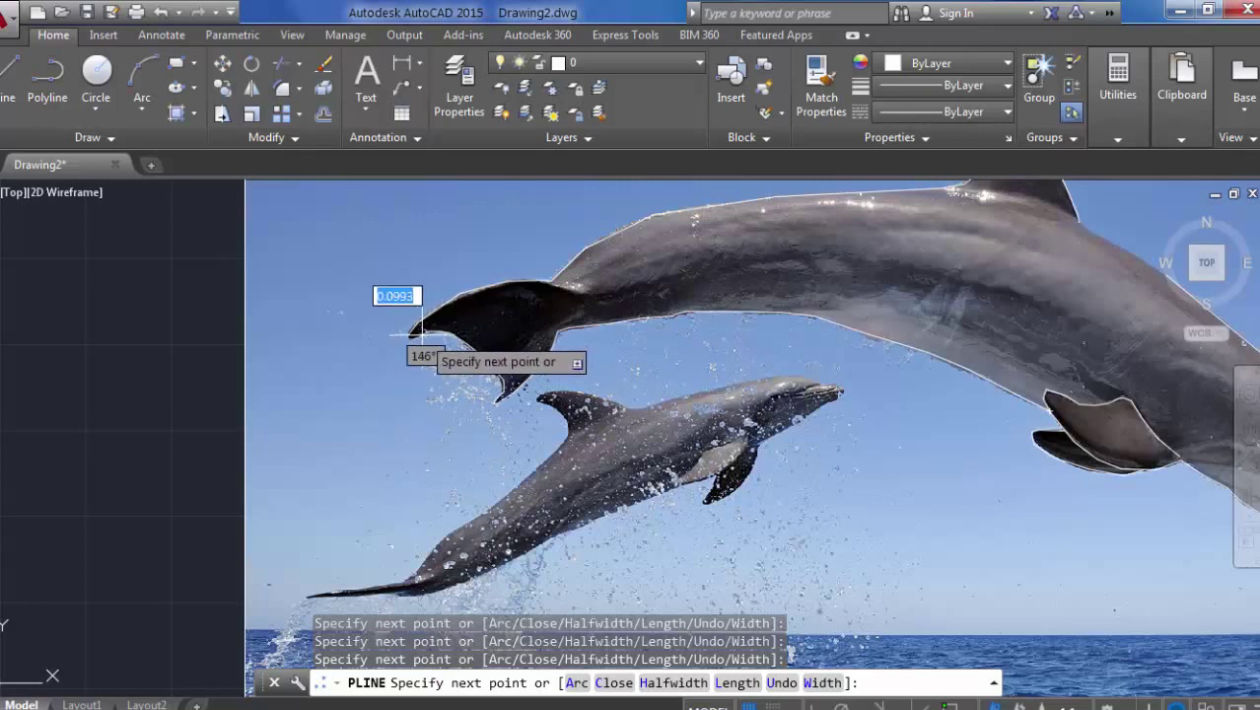
click(409, 340)
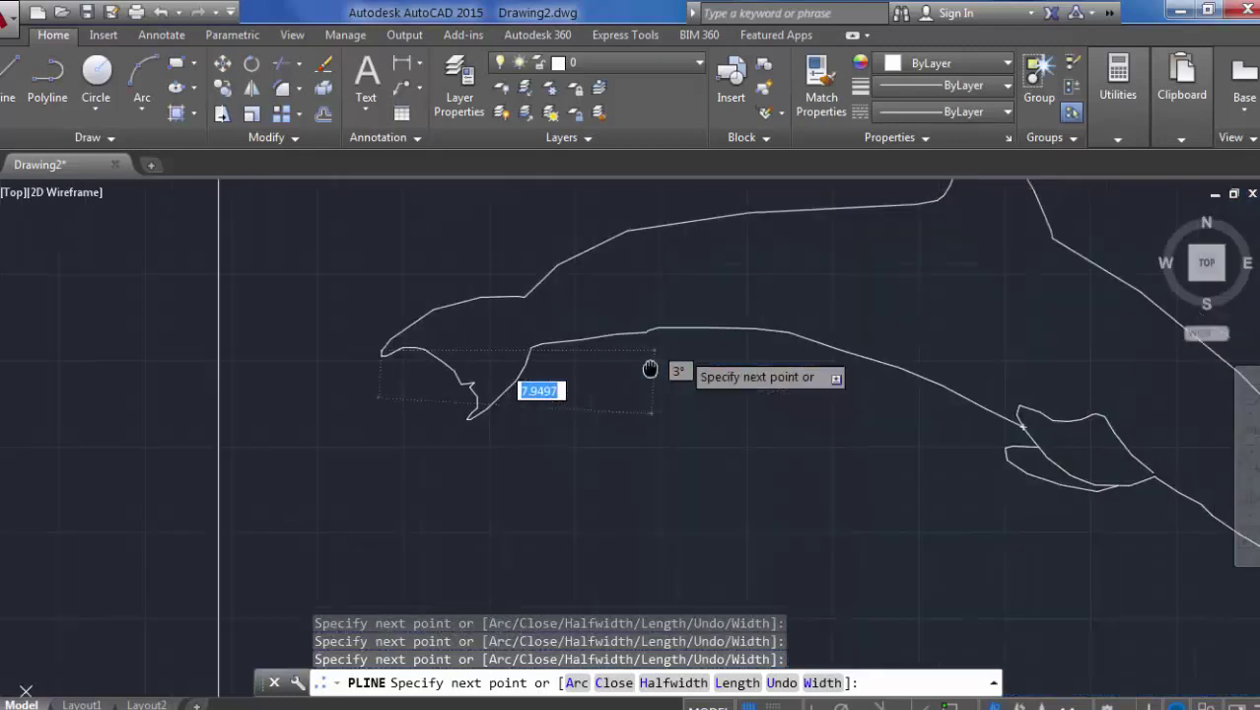
middle_drag(652, 366, 313, 426)
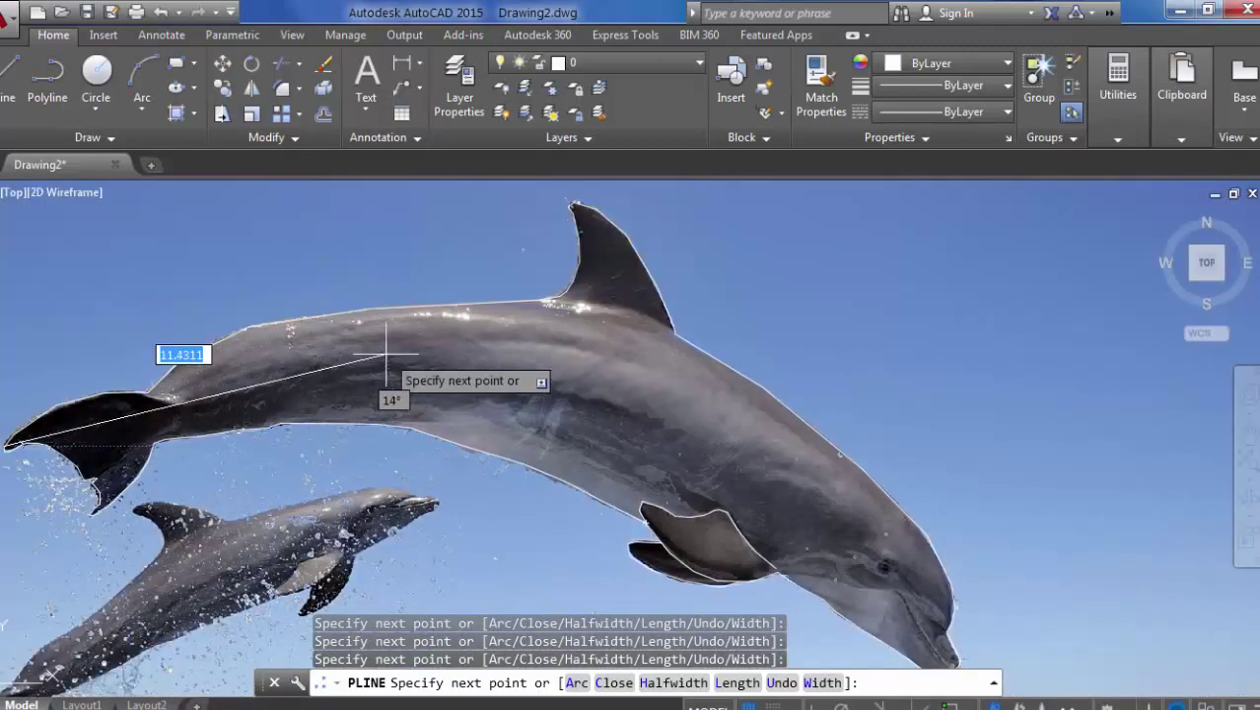
right_click(388, 350)
click(426, 366)
mouse_move(509, 383)
middle_down()
mouse_move(549, 422)
mouse_move(385, 312)
middle_up()
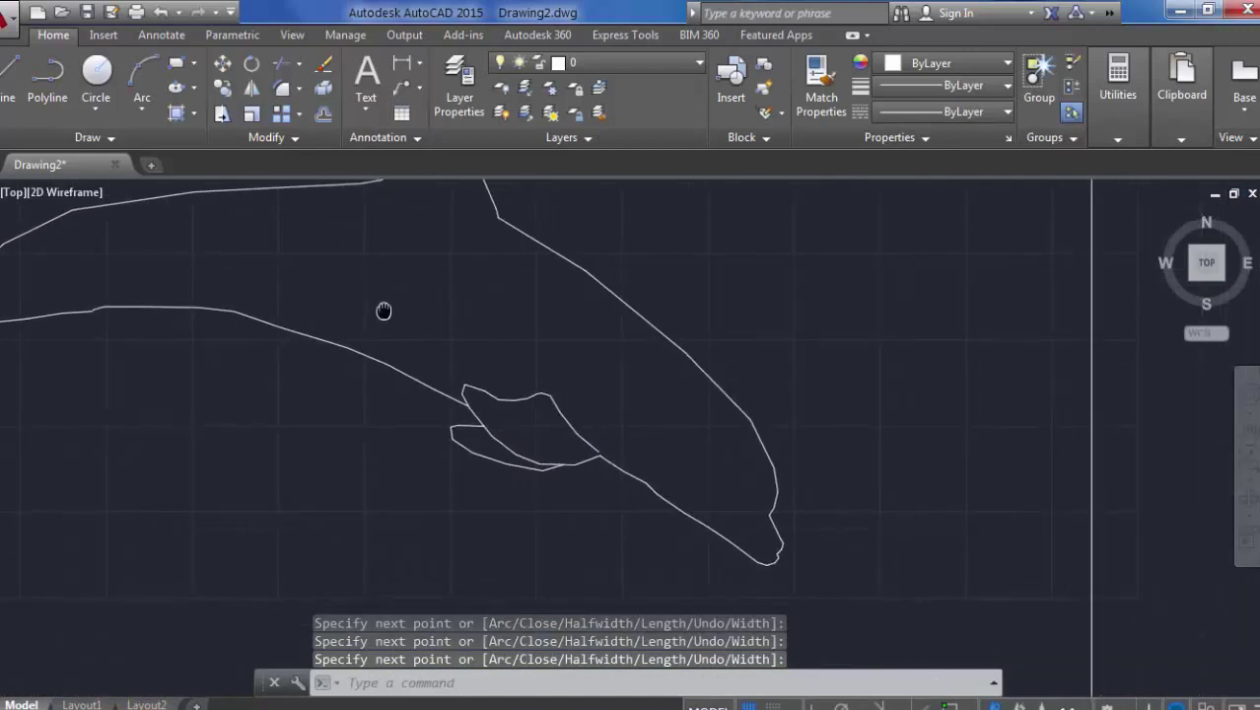
right_click(783, 320)
Draw a three-point mouth polyline from the snout tip back along the jaw.
click(805, 335)
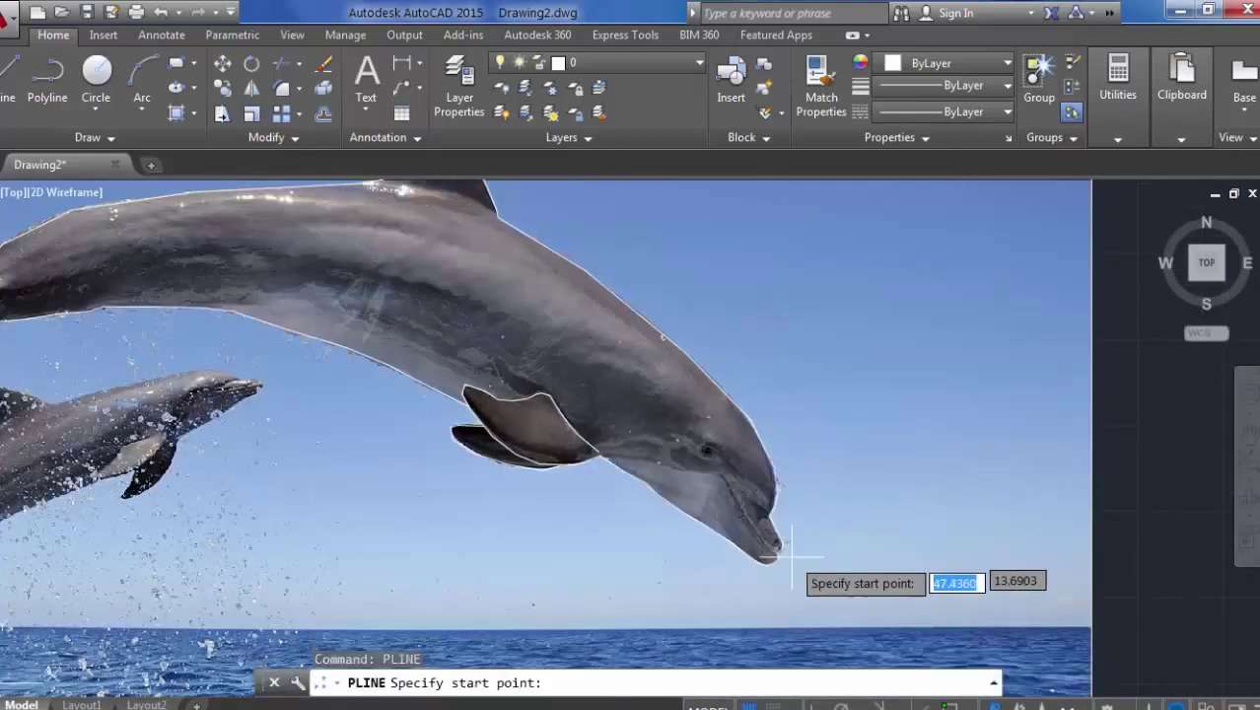
click(764, 552)
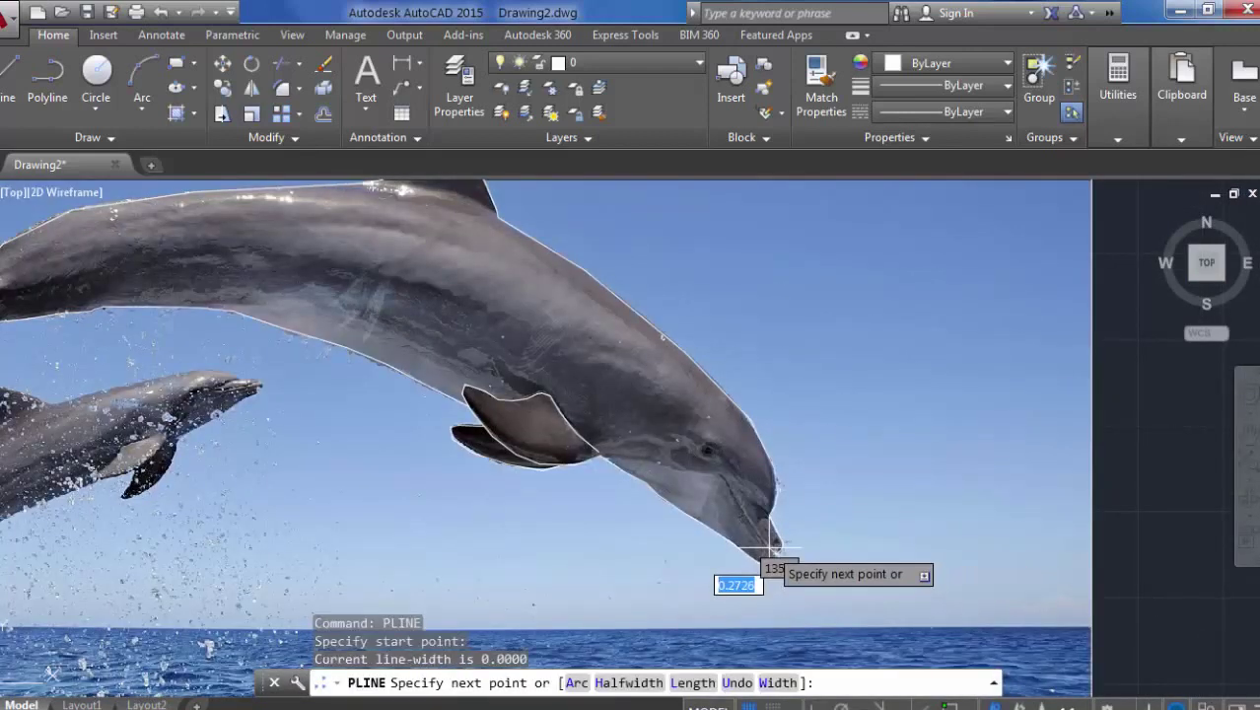
click(747, 523)
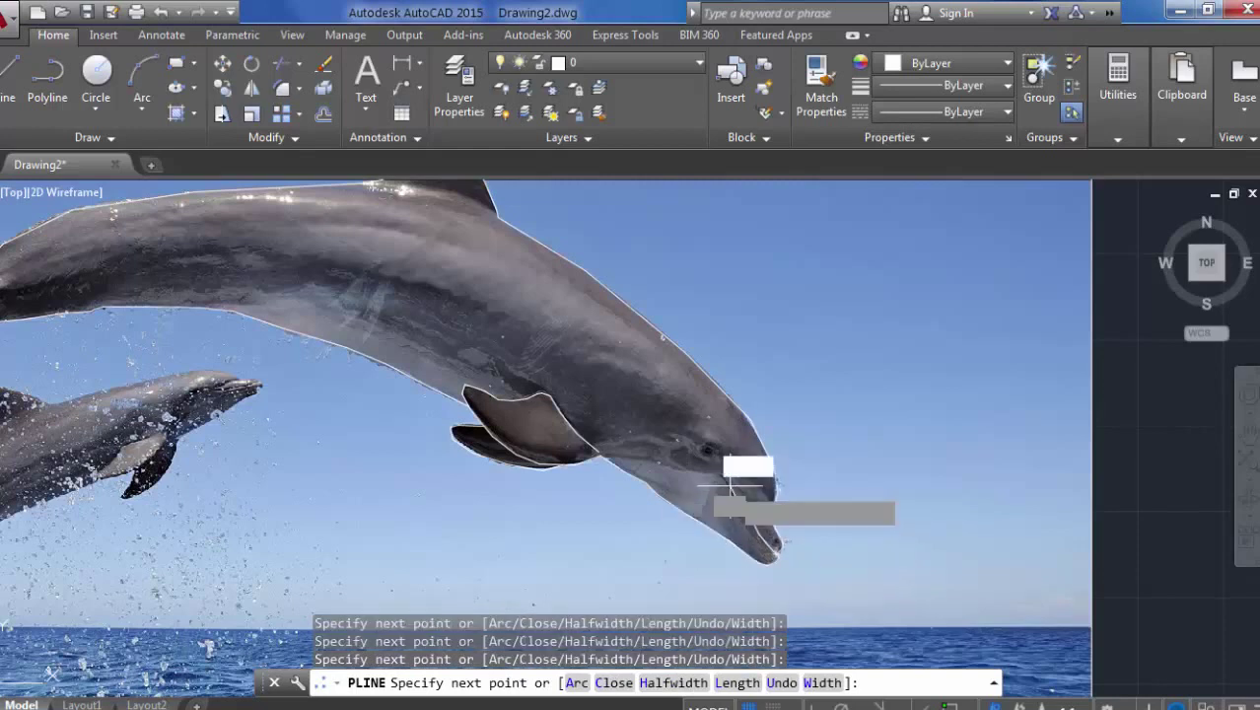
click(720, 471)
right_click(835, 328)
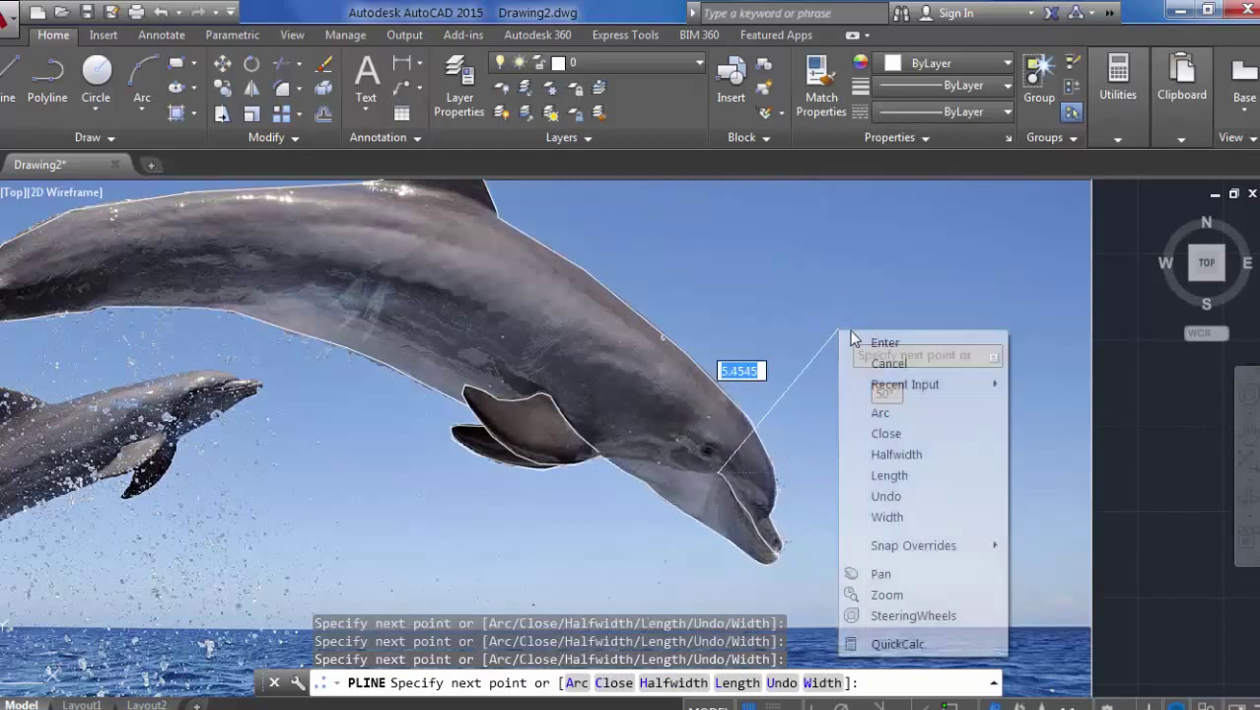
click(854, 340)
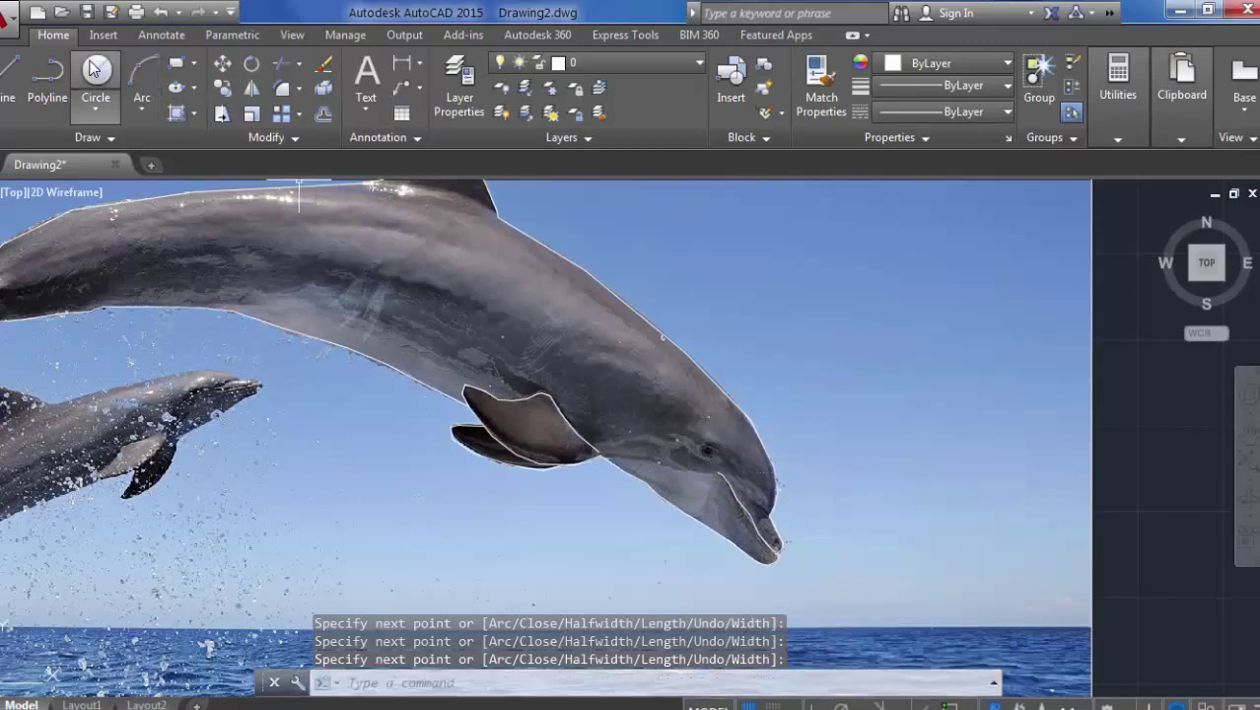
Draw a circle of radius 0.1456 centred on the dolphin's eye.
scroll(690, 454, up, 2)
scroll(695, 458, up, 2)
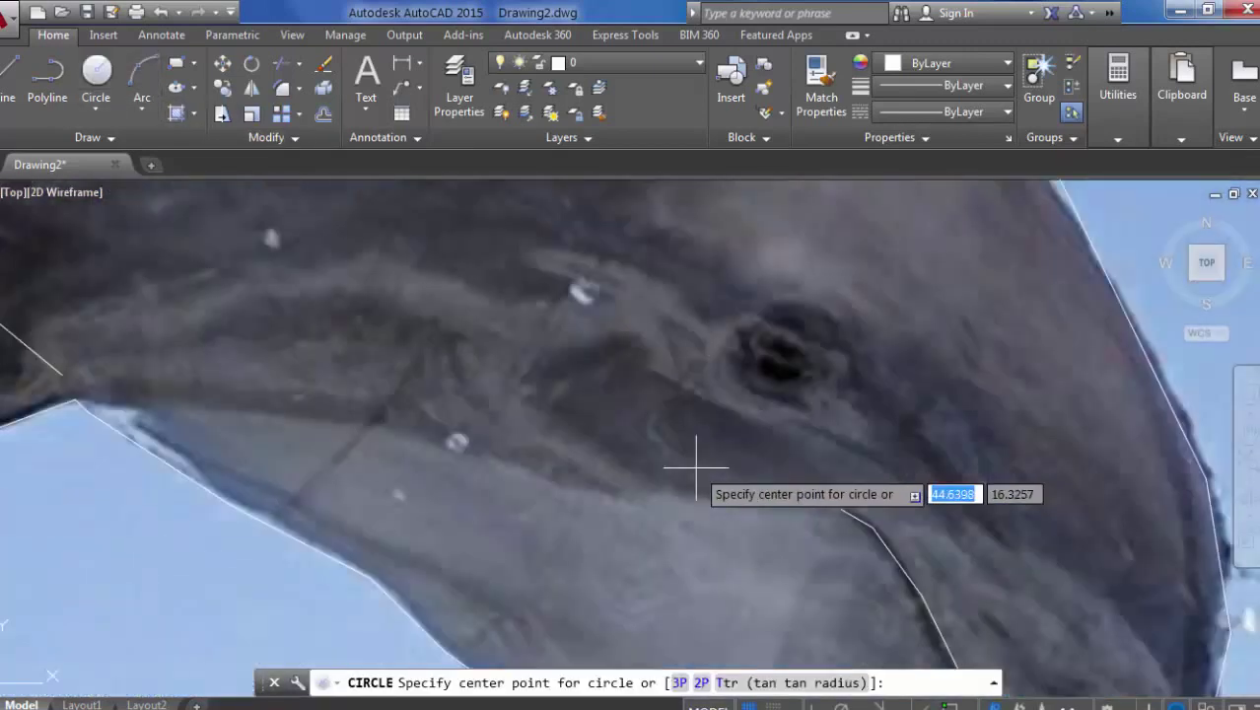
click(781, 360)
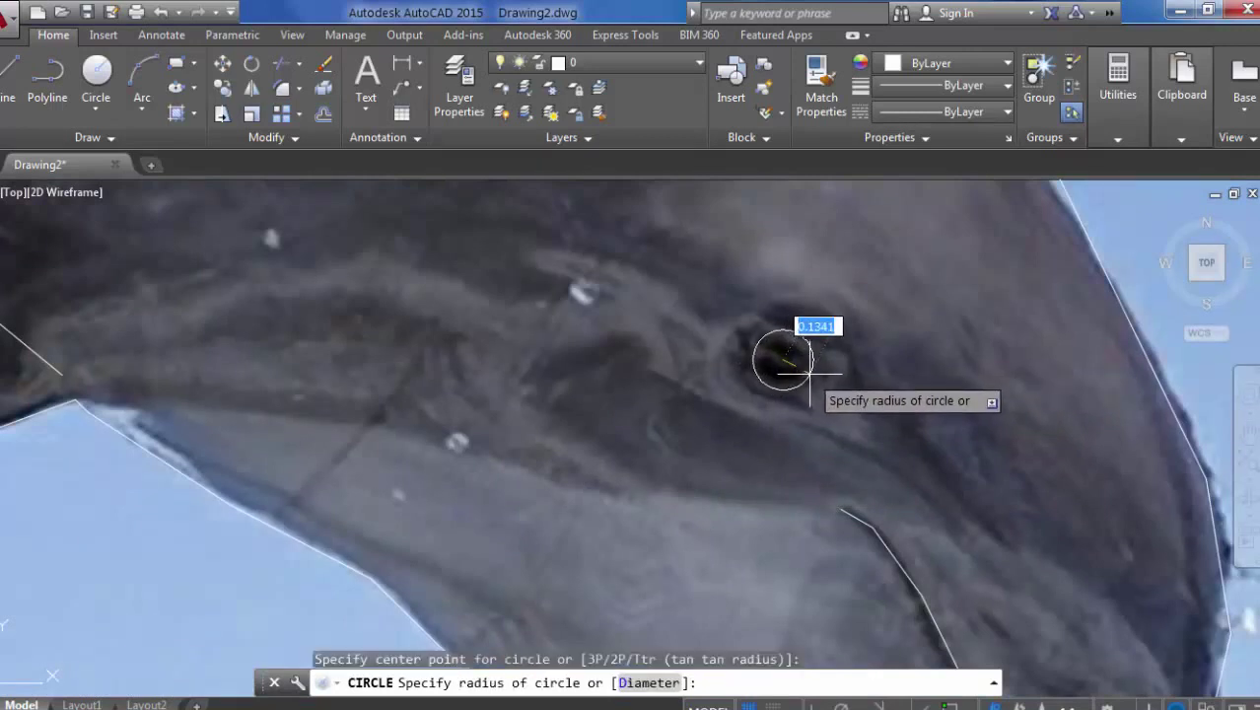
click(812, 375)
With Osnap on, draw a smaller circle concentric with the eye circle.
right_click(878, 324)
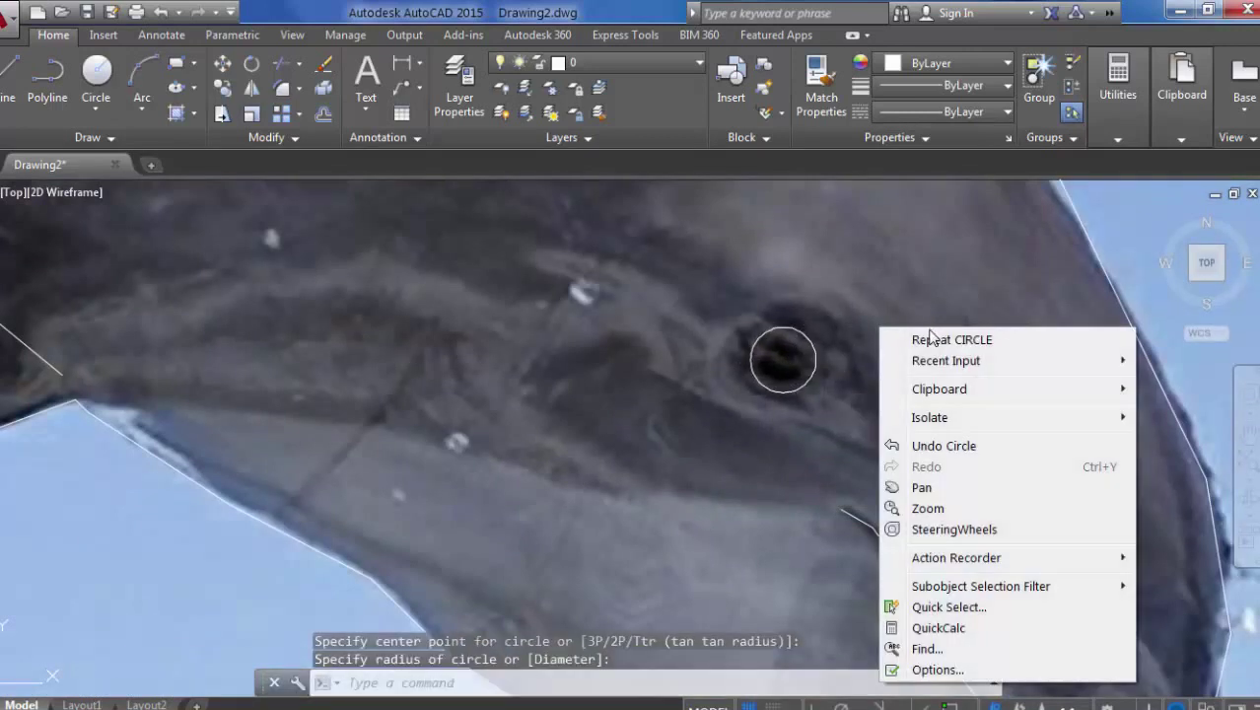
click(934, 341)
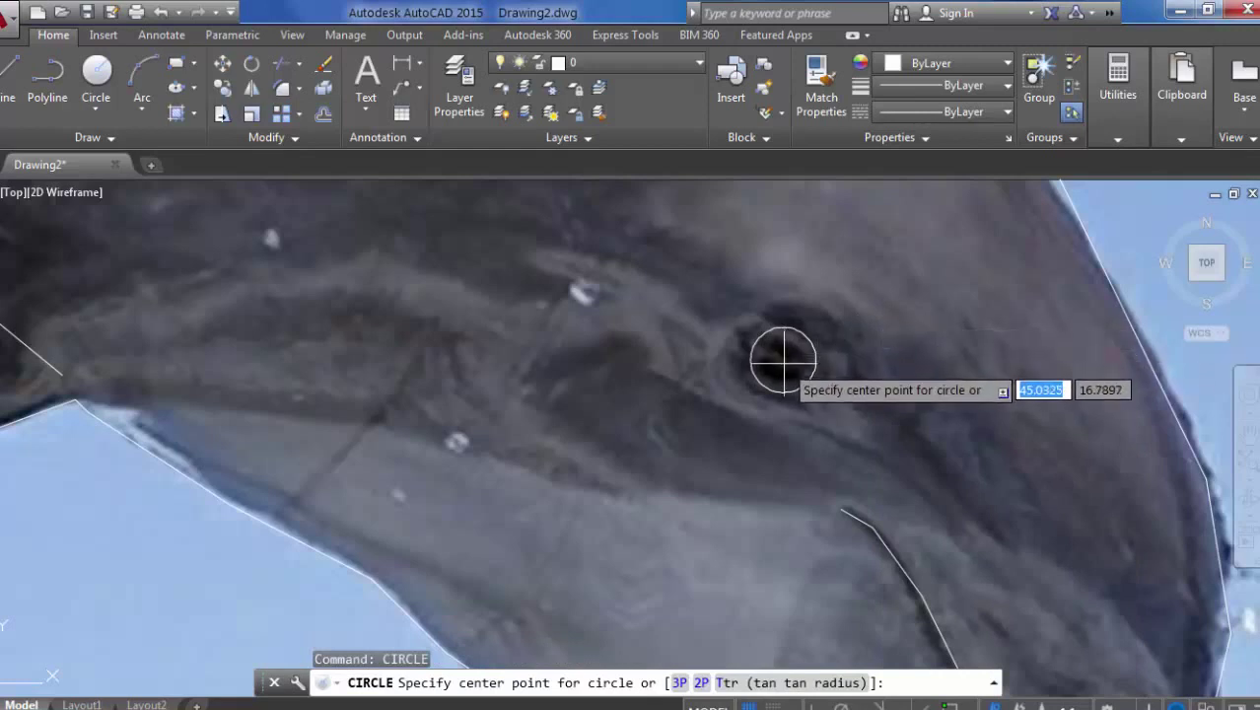
click(948, 706)
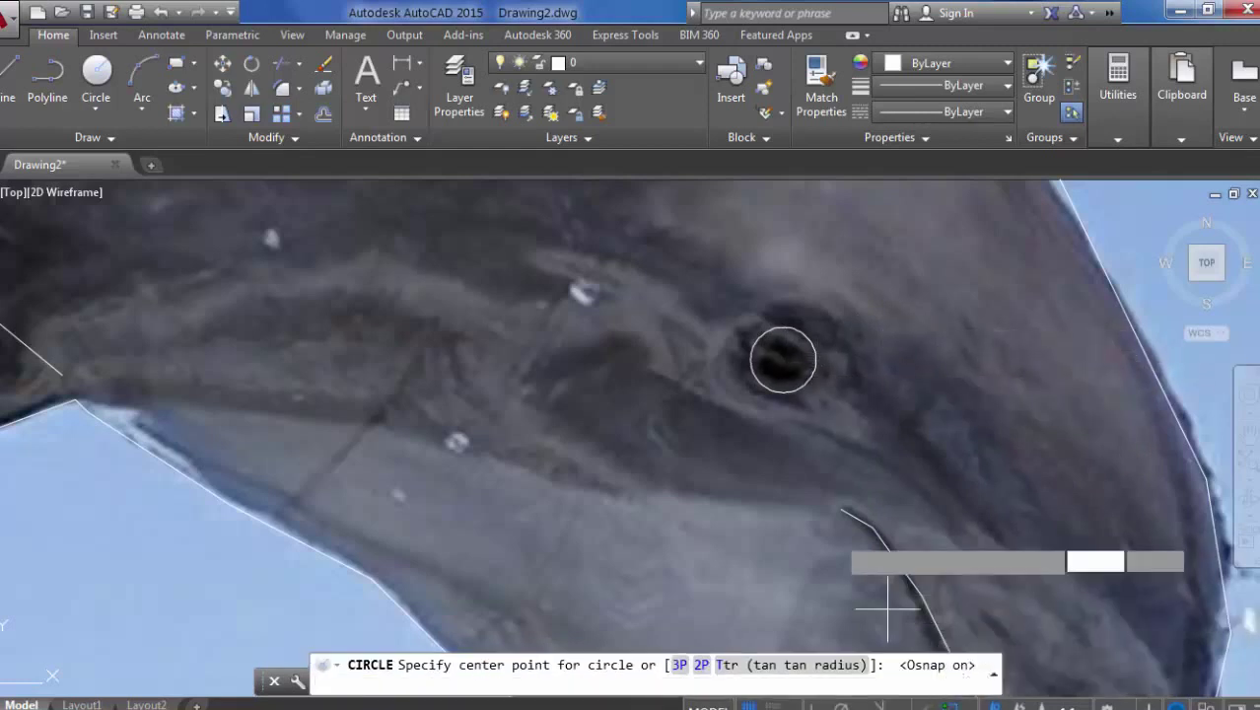
click(781, 359)
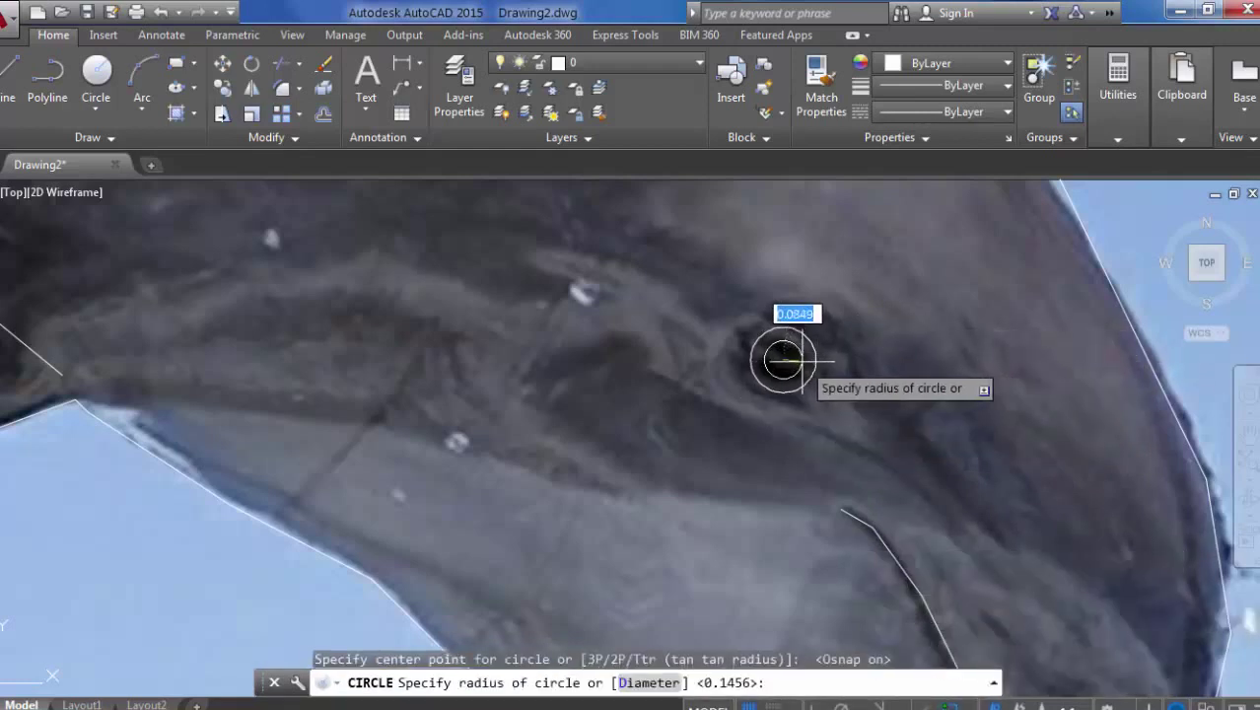
click(803, 361)
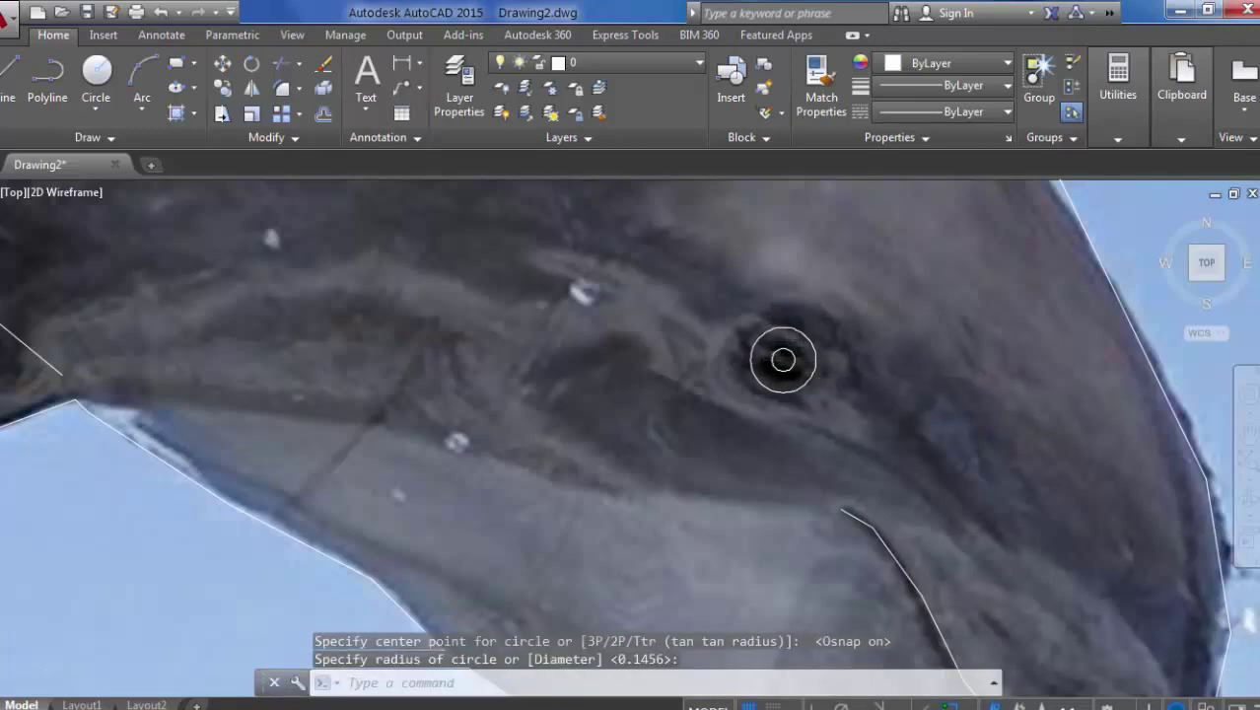
scroll(782, 360, down, 5)
scroll(887, 345, down, 3)
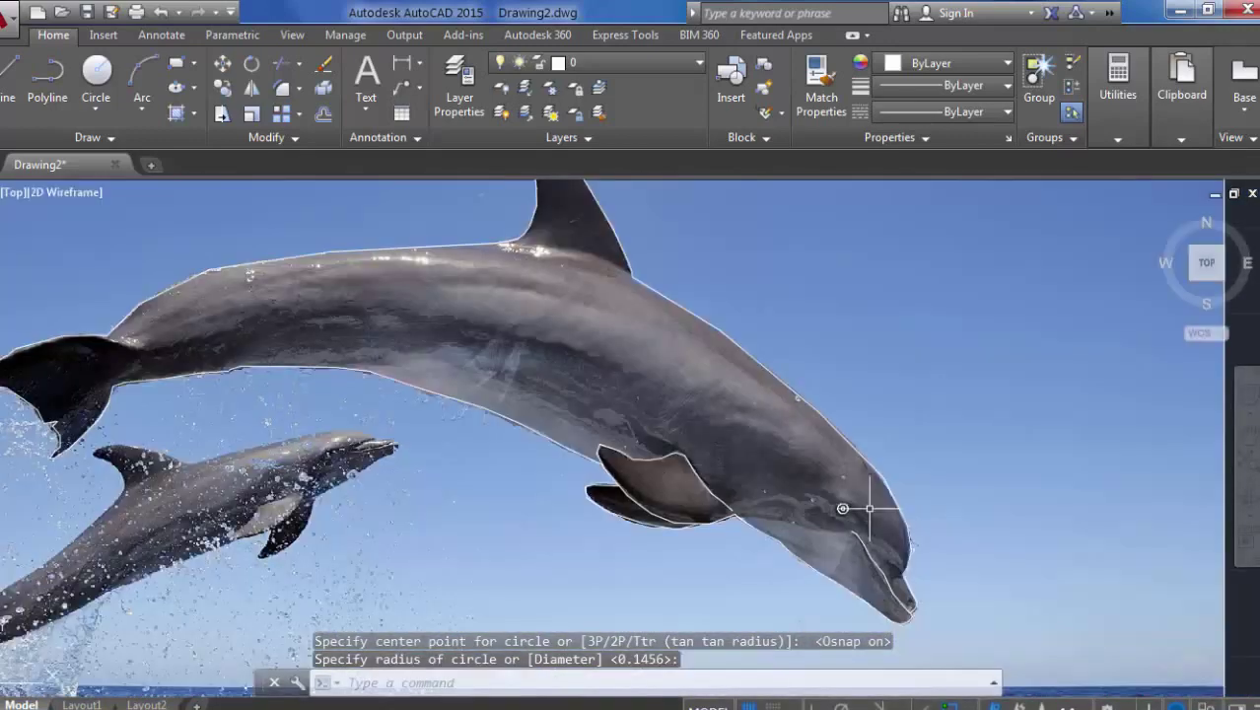
middle_drag(504, 366, 599, 393)
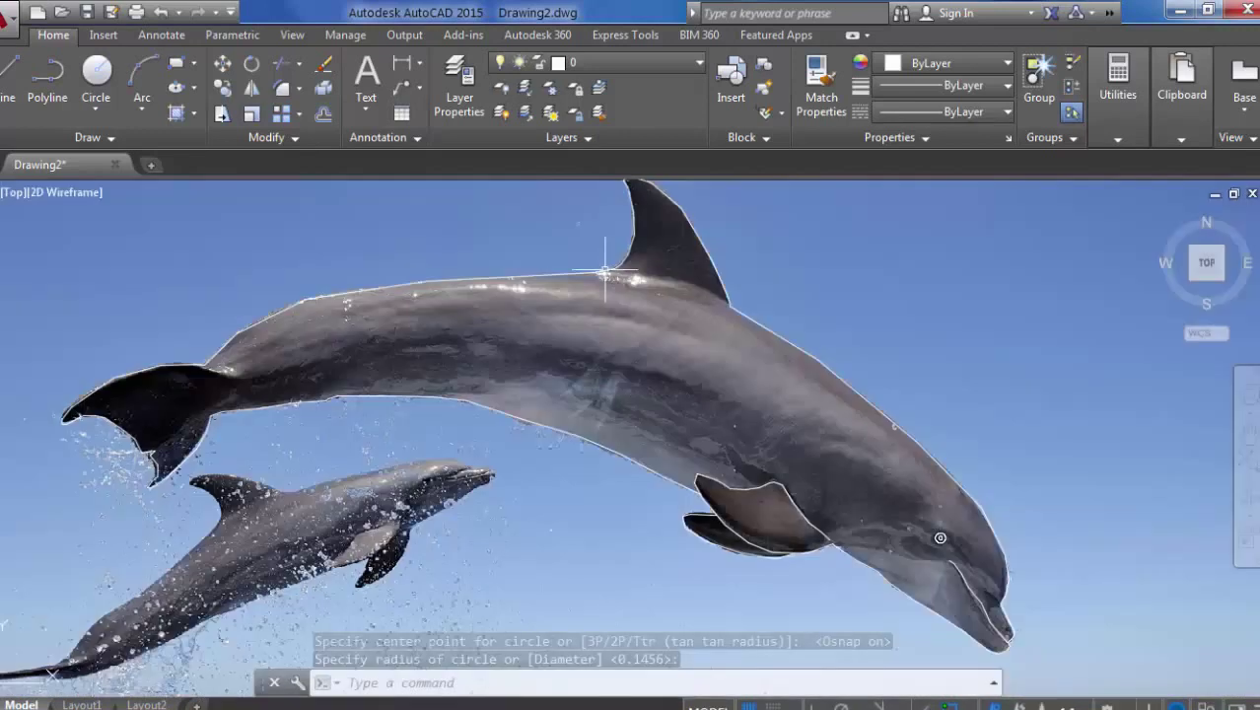
Window-select the dolphin raster image and erase it.
scroll(282, 305, down, 6)
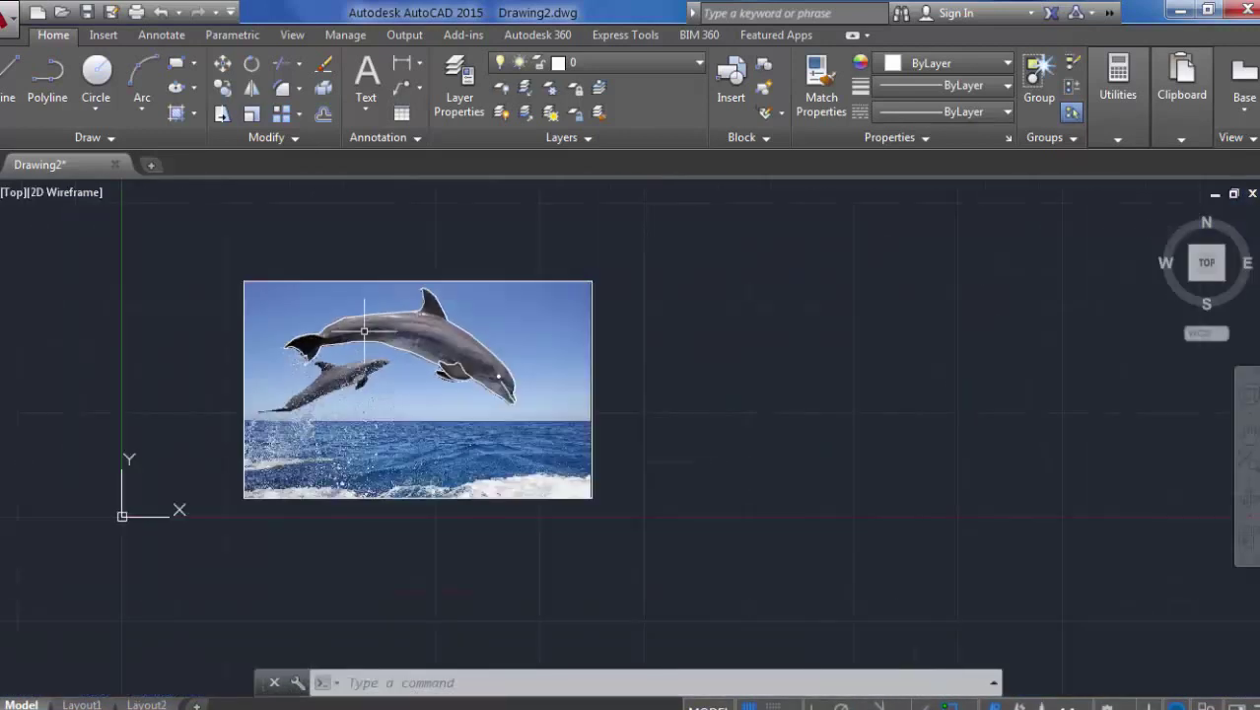
right_click(694, 316)
click(680, 307)
click(674, 290)
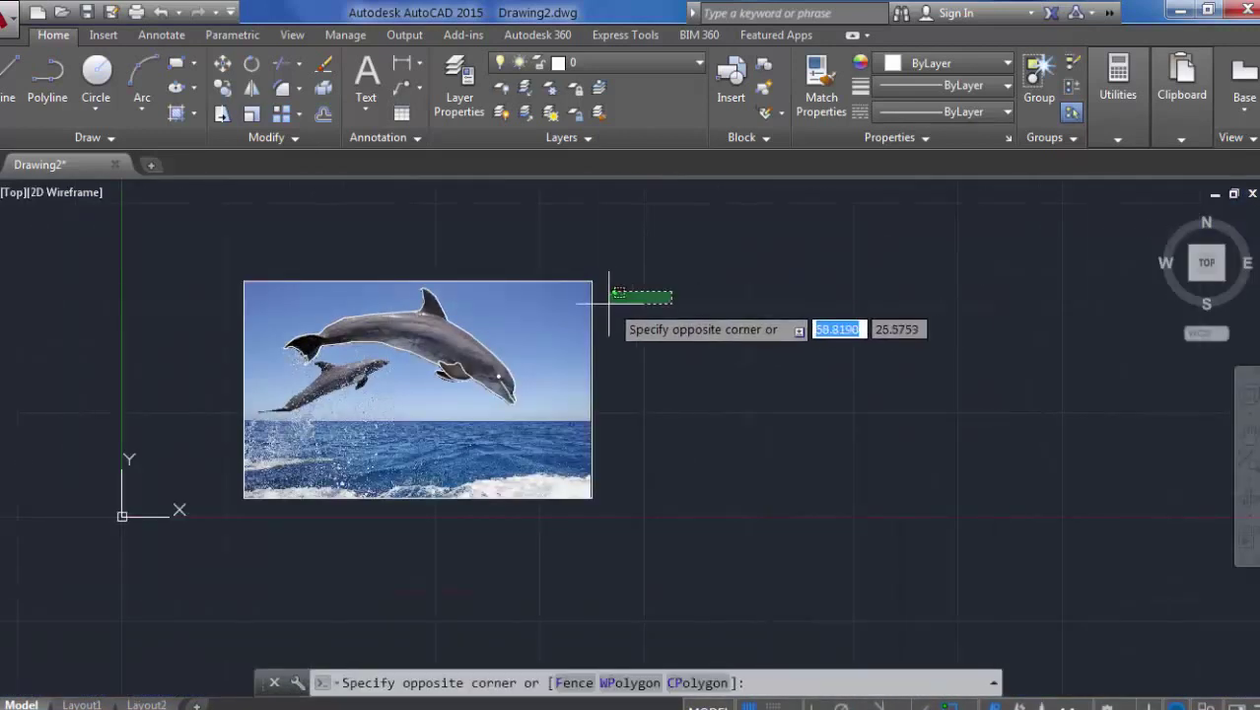
click(588, 301)
click(611, 290)
right_click(618, 290)
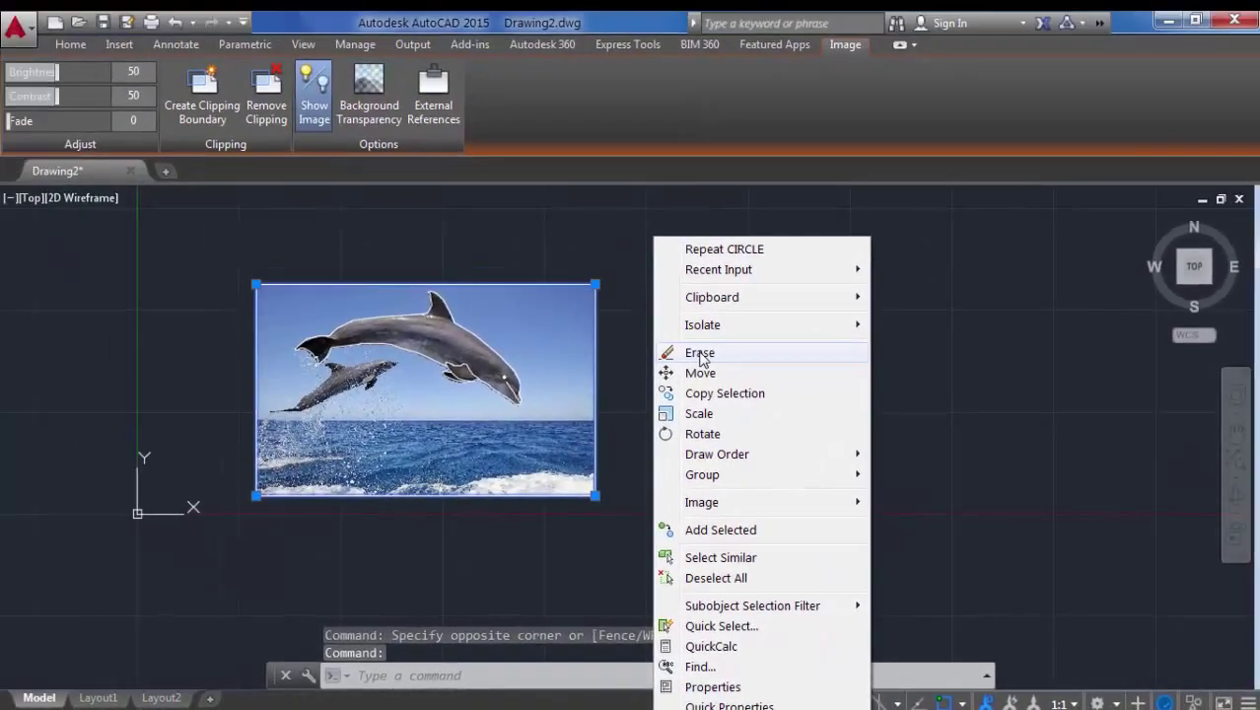
click(698, 353)
Zoom and pan to centre the remaining traced dolphin outline in view.
scroll(427, 337, up, 2)
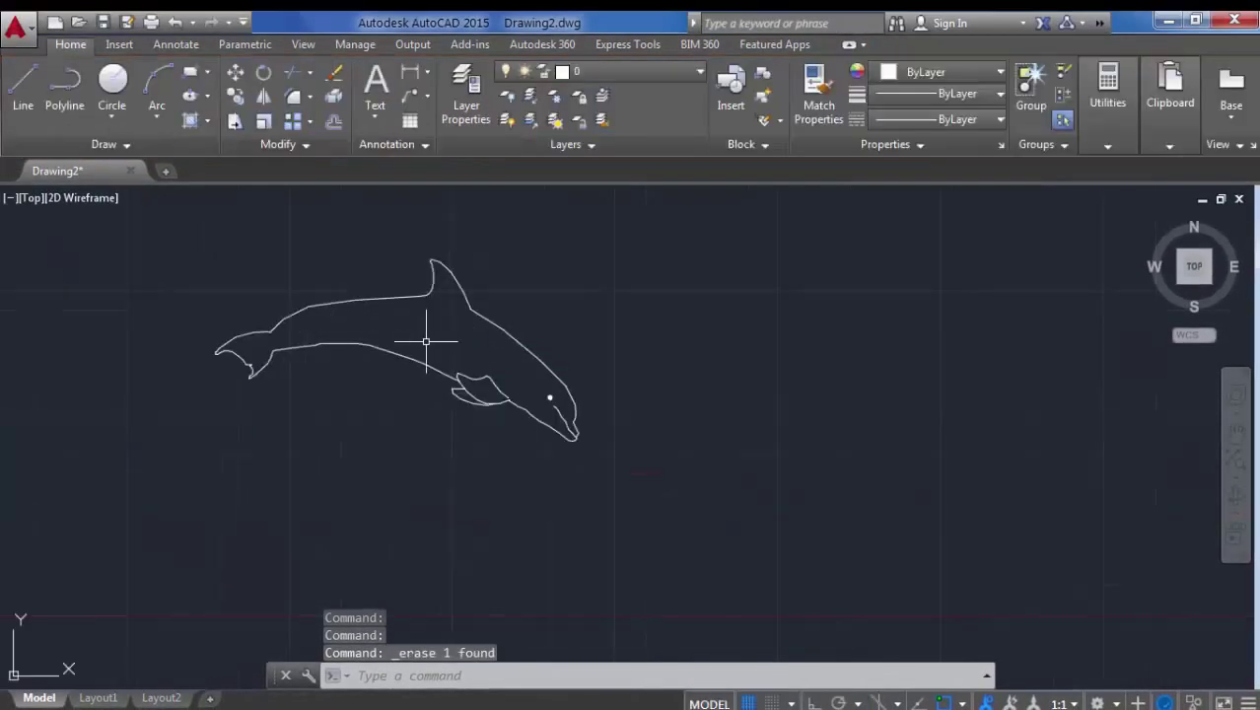
scroll(427, 337, up, 2)
middle_drag(426, 337, 669, 440)
scroll(534, 414, up, 2)
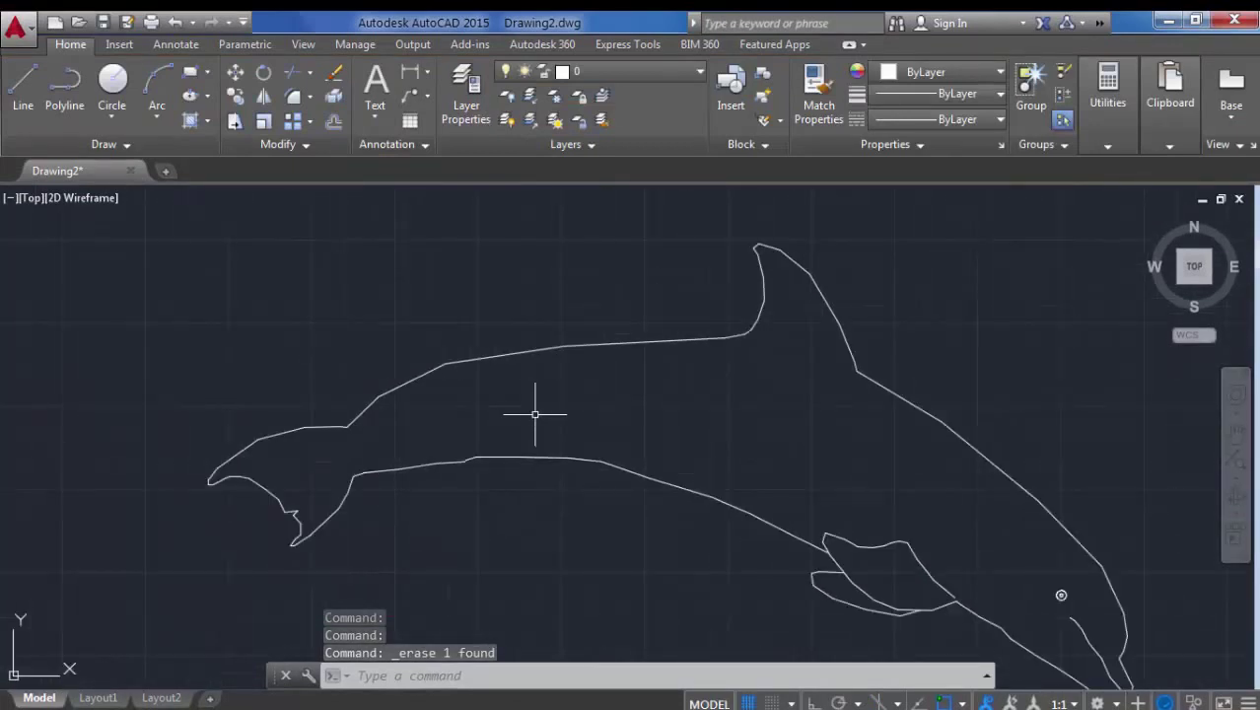
scroll(535, 420, down, 4)
scroll(630, 439, up, 2)
scroll(629, 440, up, 2)
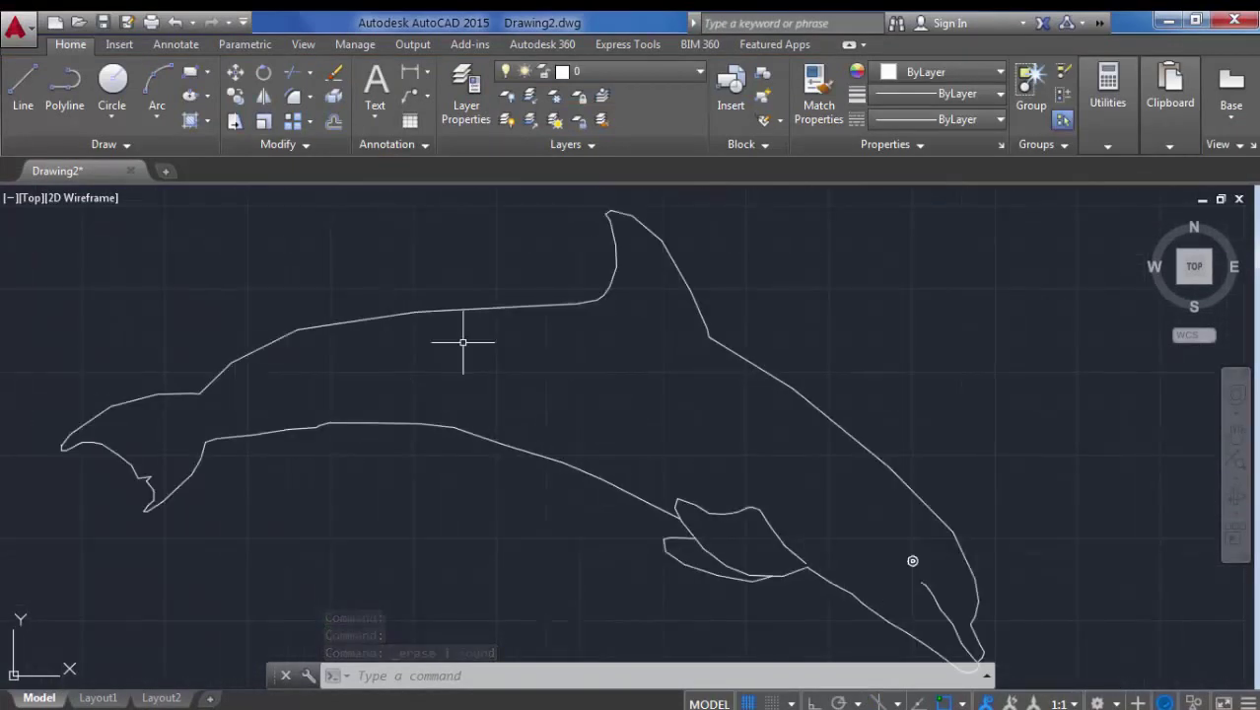
scroll(756, 408, down, 2)
scroll(765, 435, down, 2)
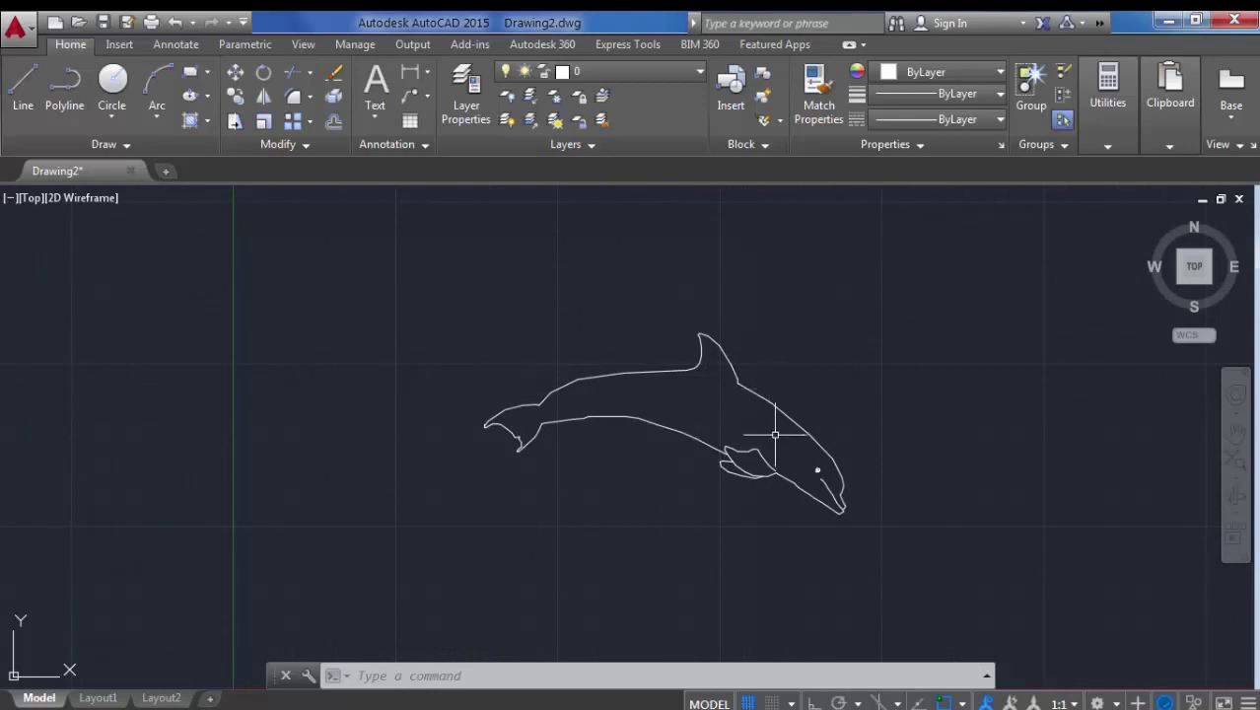
scroll(775, 434, up, 4)
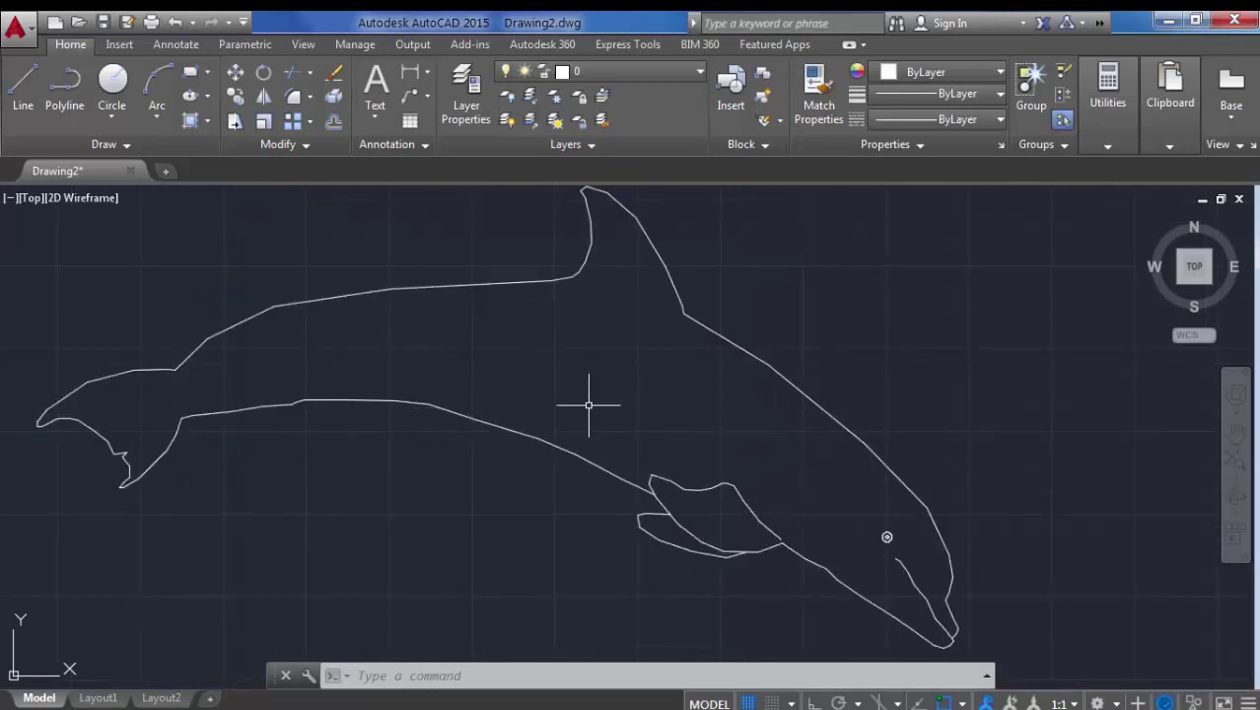